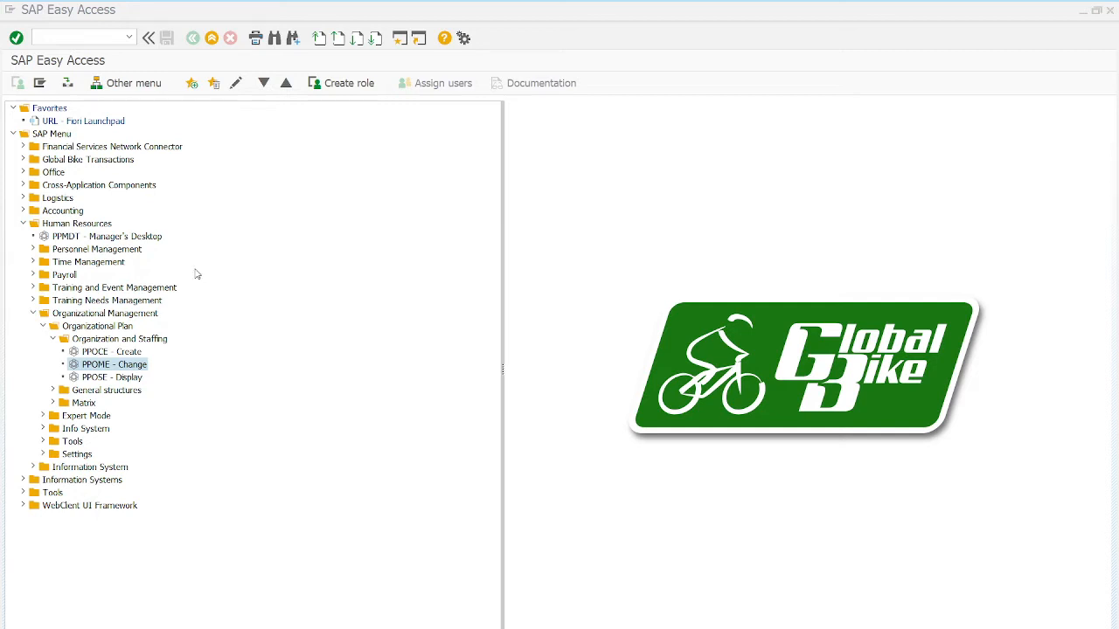
- Open the PPOME - Change transaction under Human Resources, Organizational Management, Organizational Plan, Organization and Staffing, and acknowledge the plan version message
{"action": "left_click", "coordinate": [101, 225]}
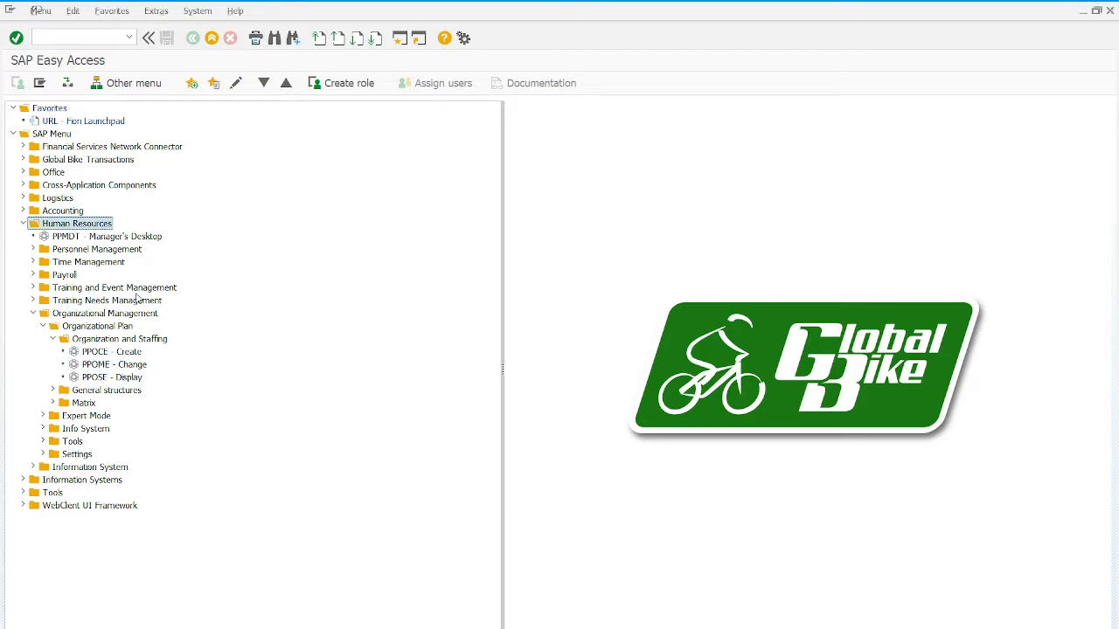
{"action": "left_click", "coordinate": [74, 315]}
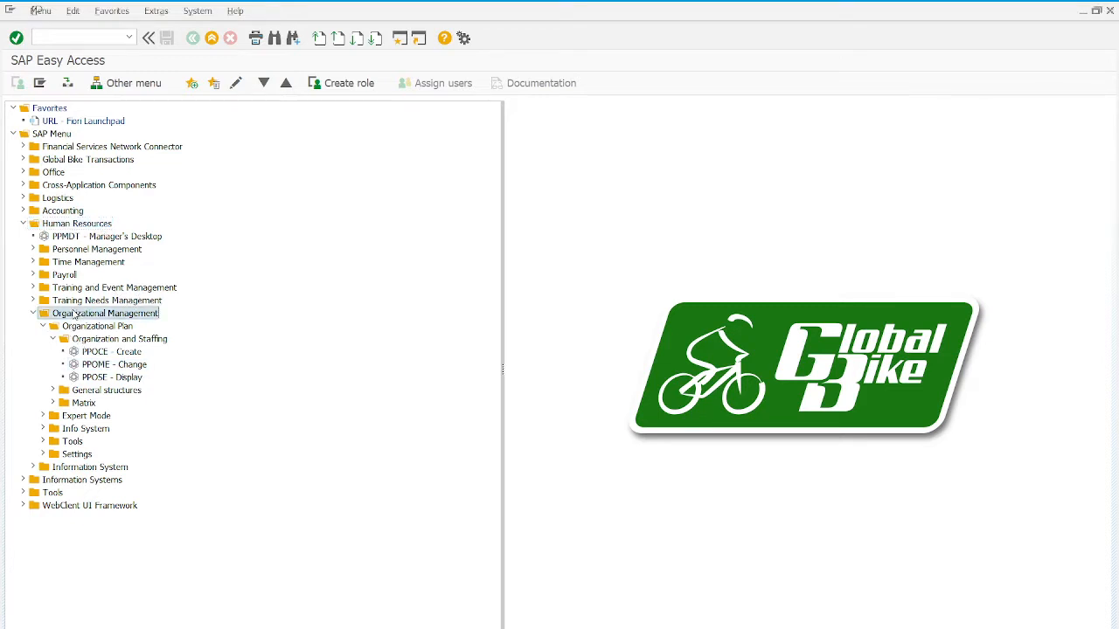
{"action": "left_click", "coordinate": [91, 328]}
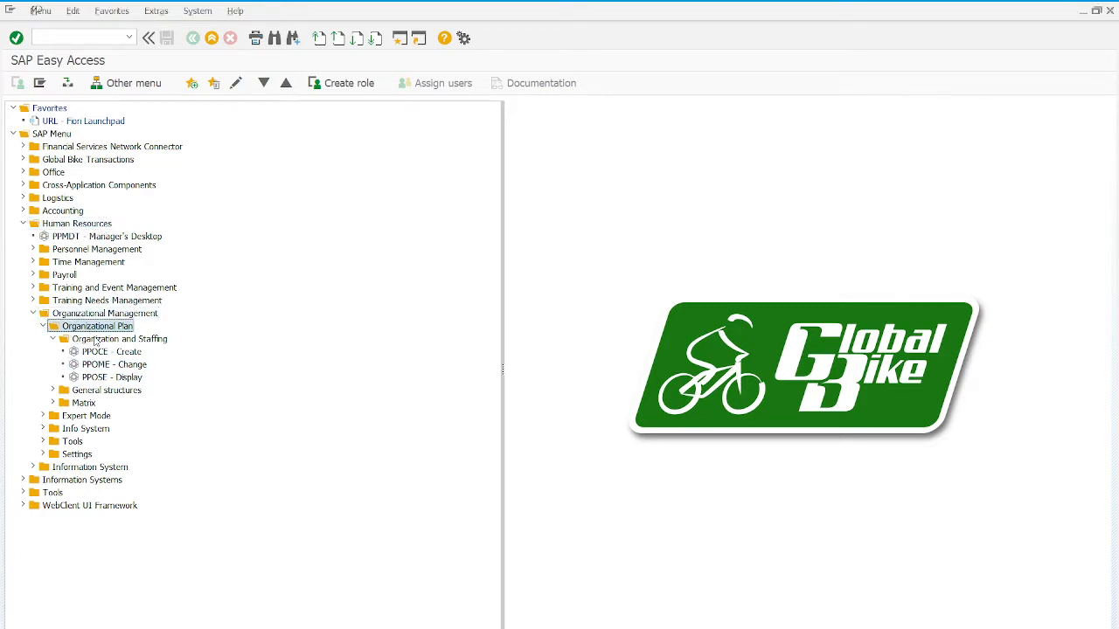
{"action": "left_click", "coordinate": [98, 340]}
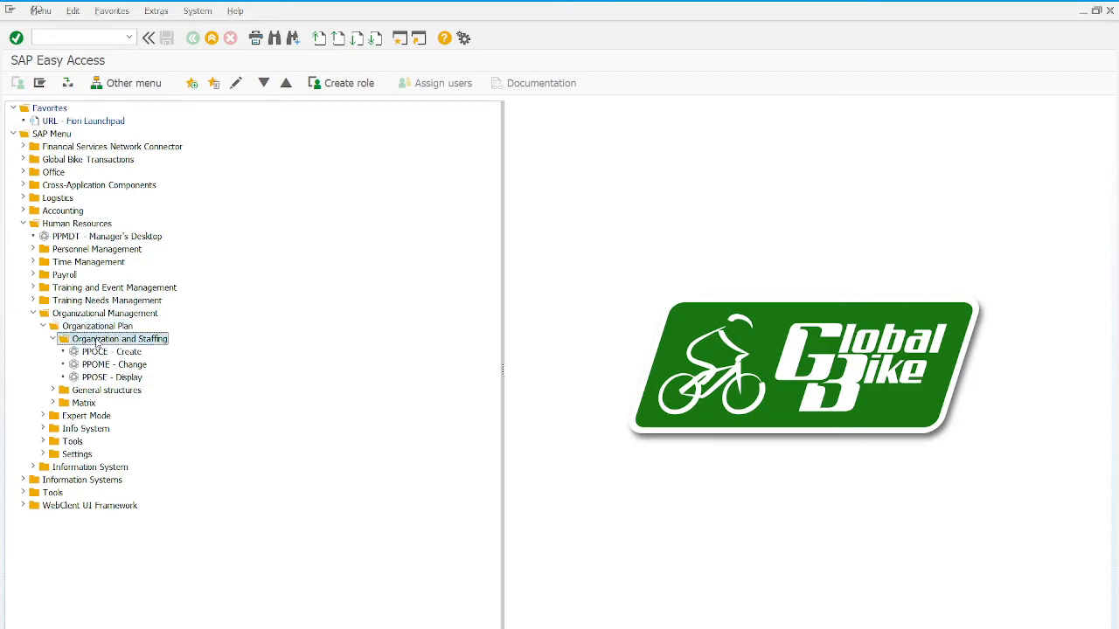
{"action": "left_click", "coordinate": [104, 367]}
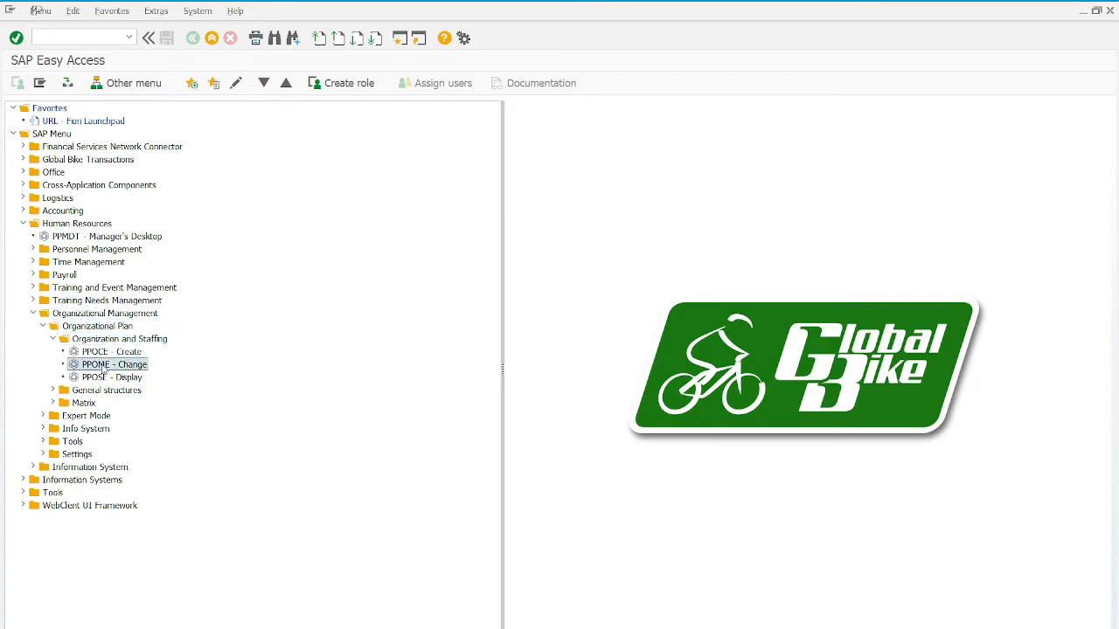
{"action": "double_click", "coordinate": [104, 367]}
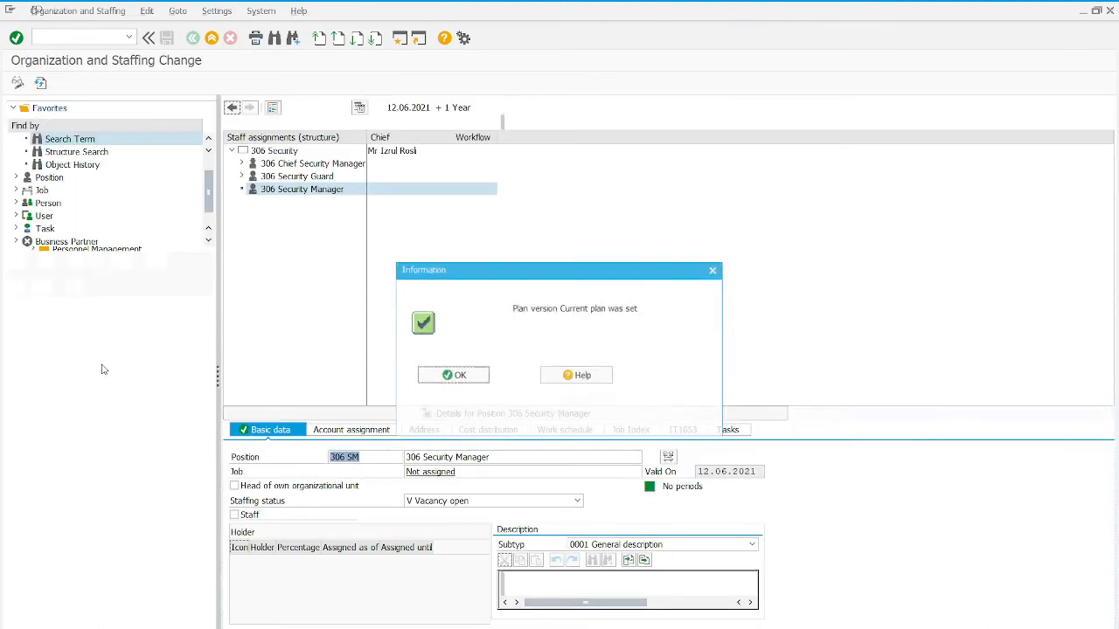
{"action": "left_click", "coordinate": [466, 376]}
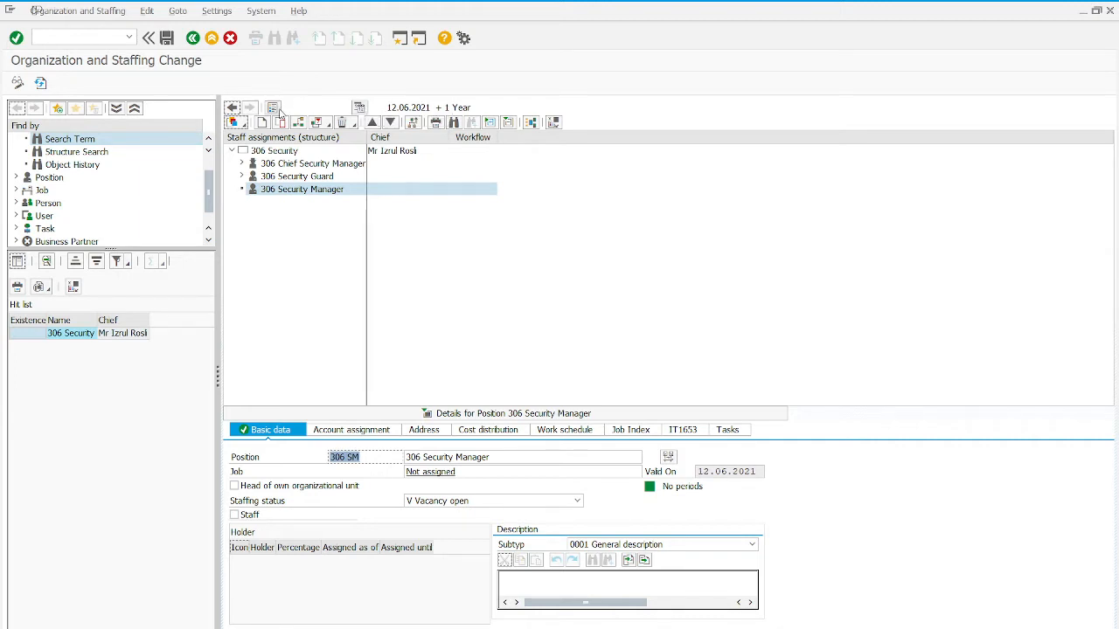
- Set the start date of the preview period to 01.05.2021, keeping the time period of 1 year
{"action": "left_click", "coordinate": [360, 107]}
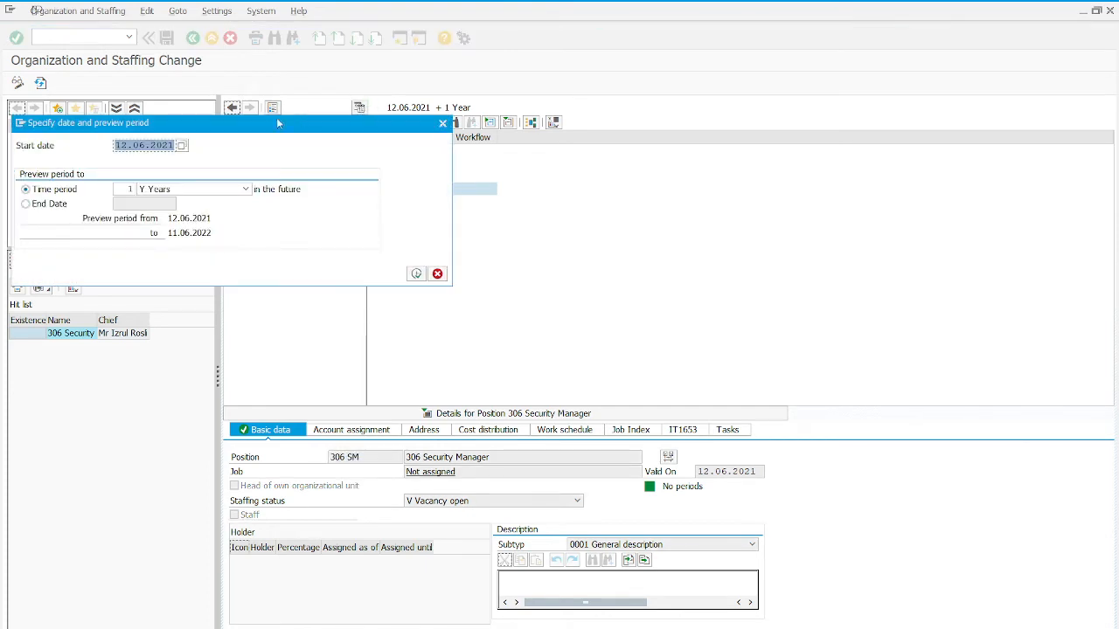
{"action": "left_click", "coordinate": [181, 146]}
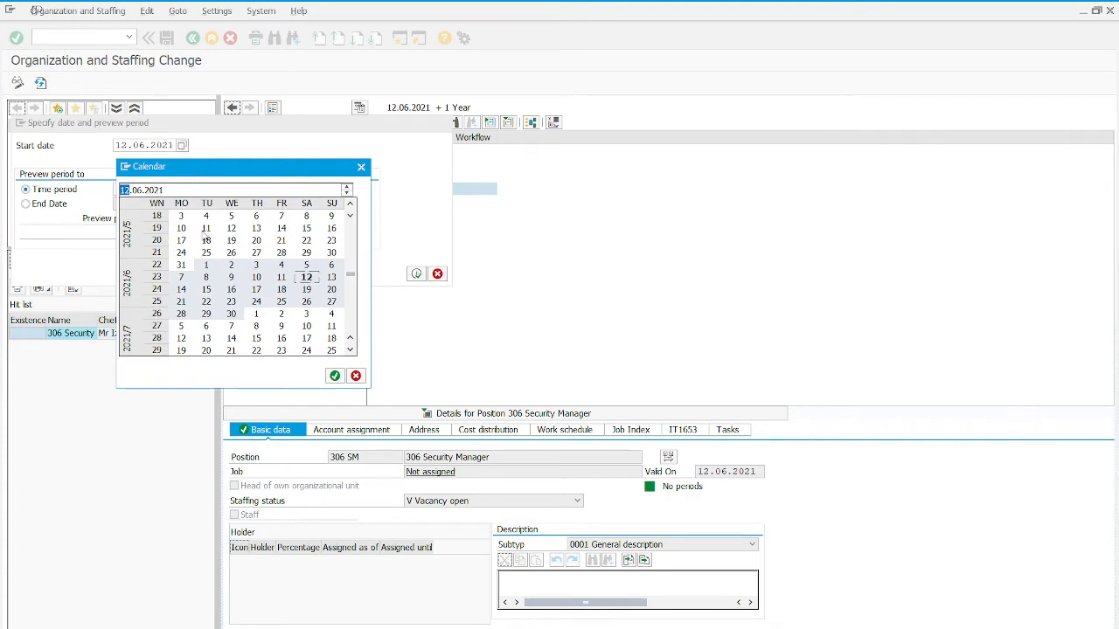
{"action": "scroll", "coordinate": [229, 252], "scroll_direction": "up", "scroll_amount": 1}
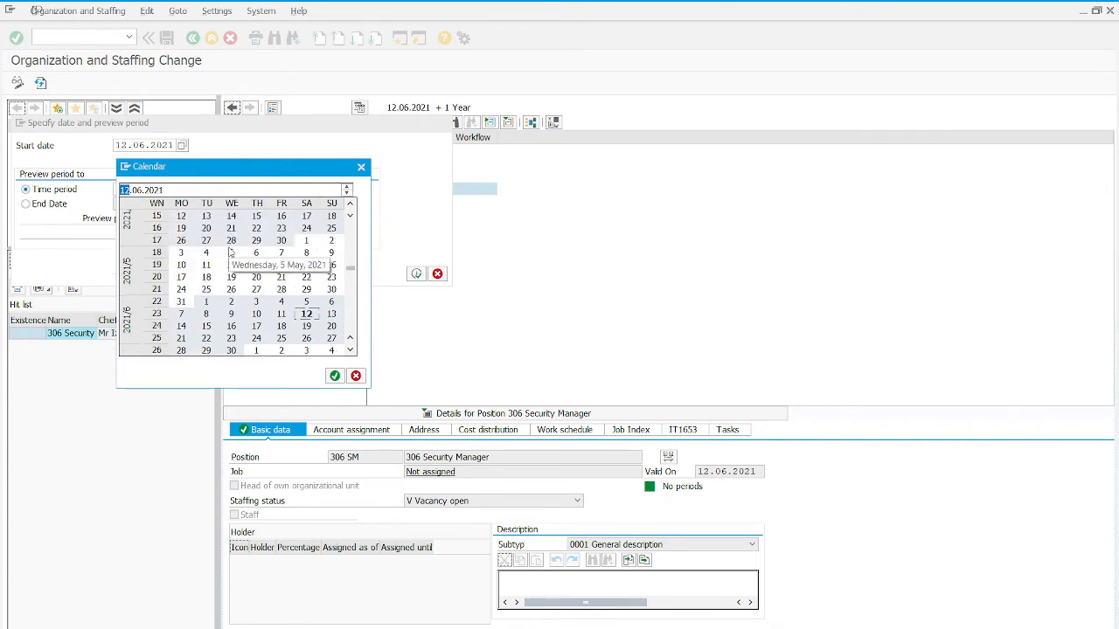
{"action": "left_click", "coordinate": [306, 242]}
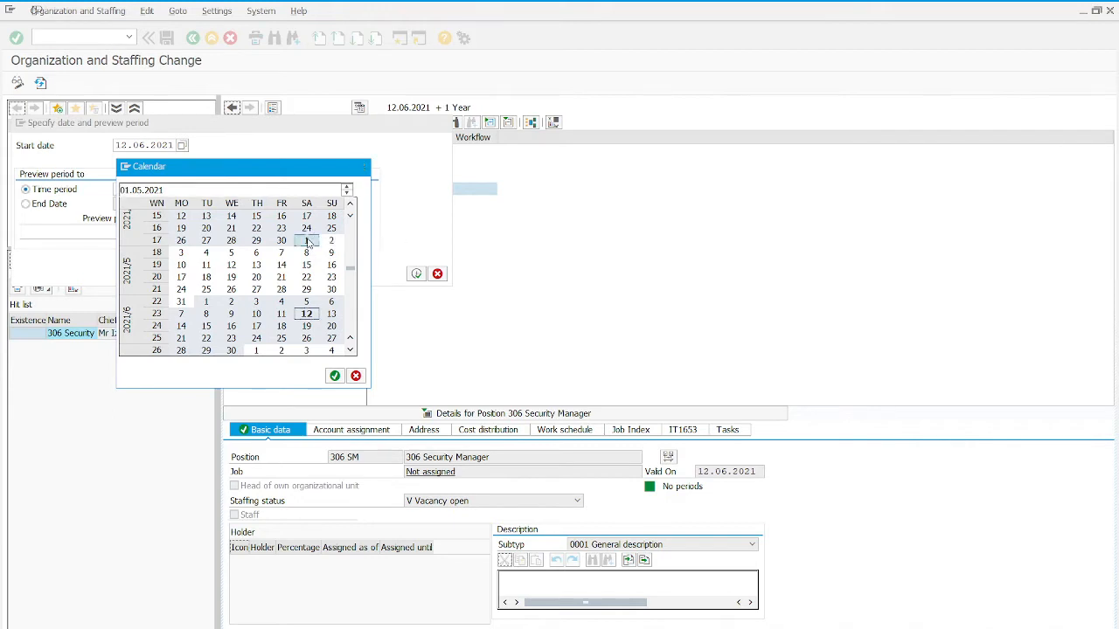
{"action": "left_click", "coordinate": [307, 242]}
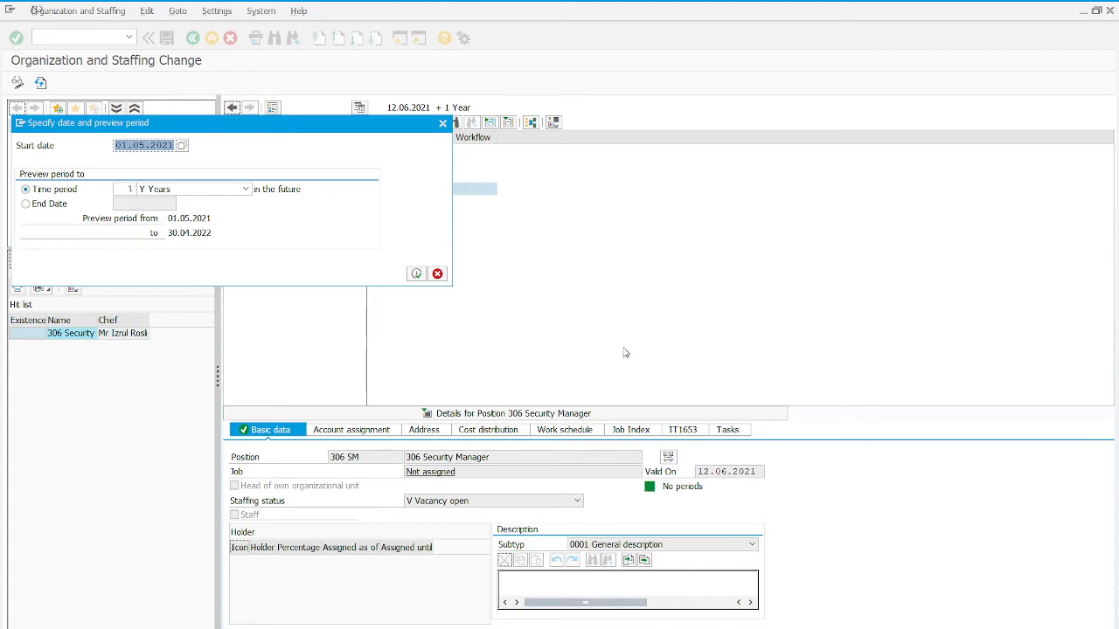
{"action": "left_click", "coordinate": [417, 274]}
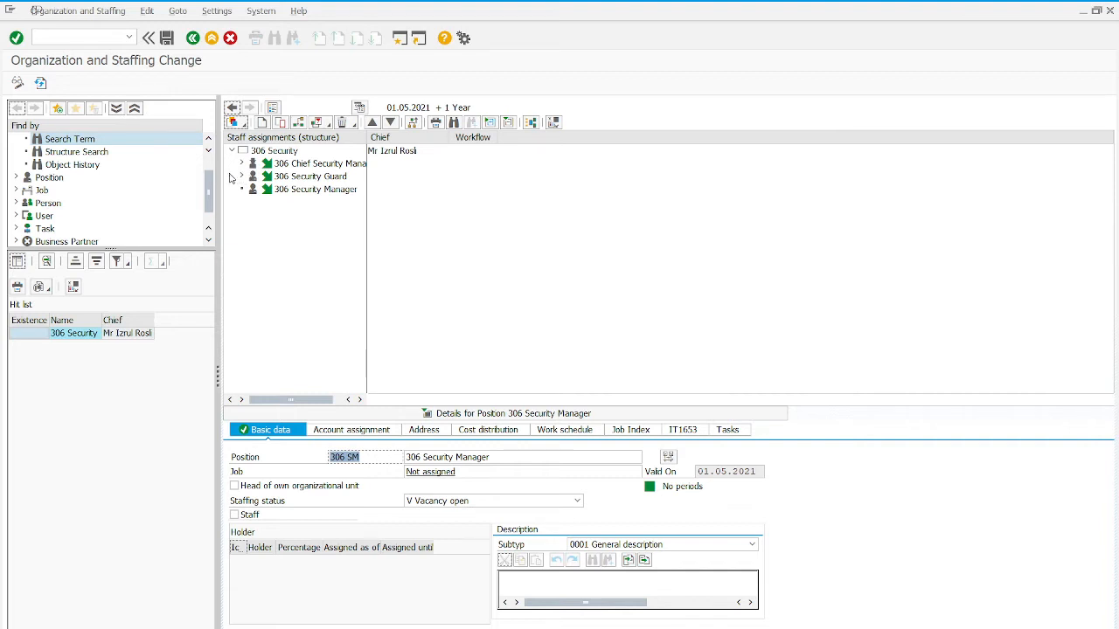
{"action": "double_click", "coordinate": [58, 142]}
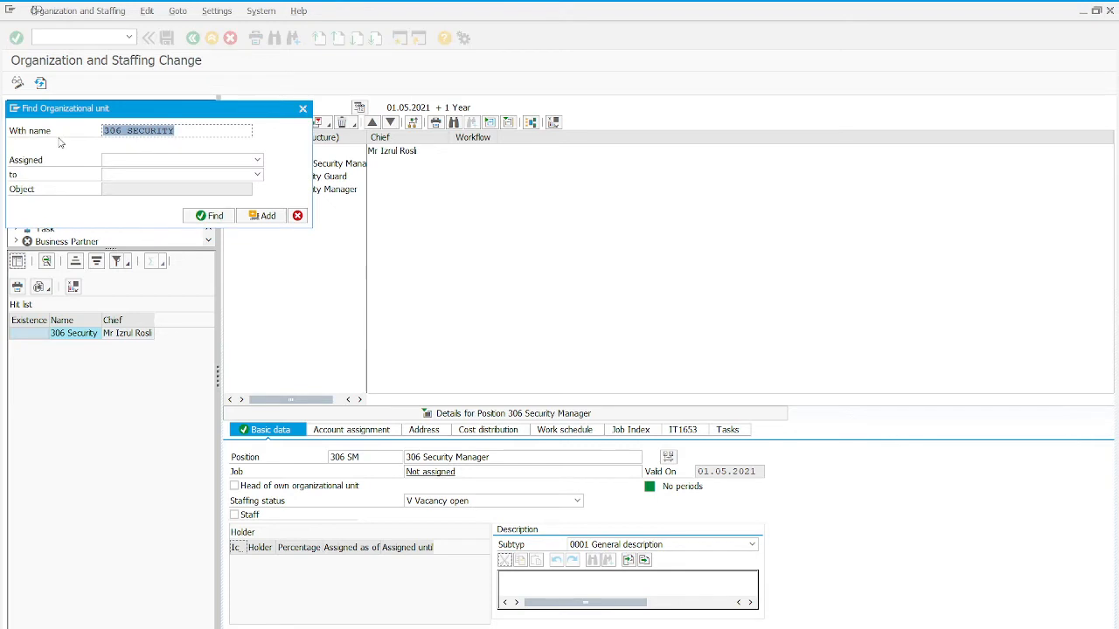
{"action": "left_click", "coordinate": [297, 215]}
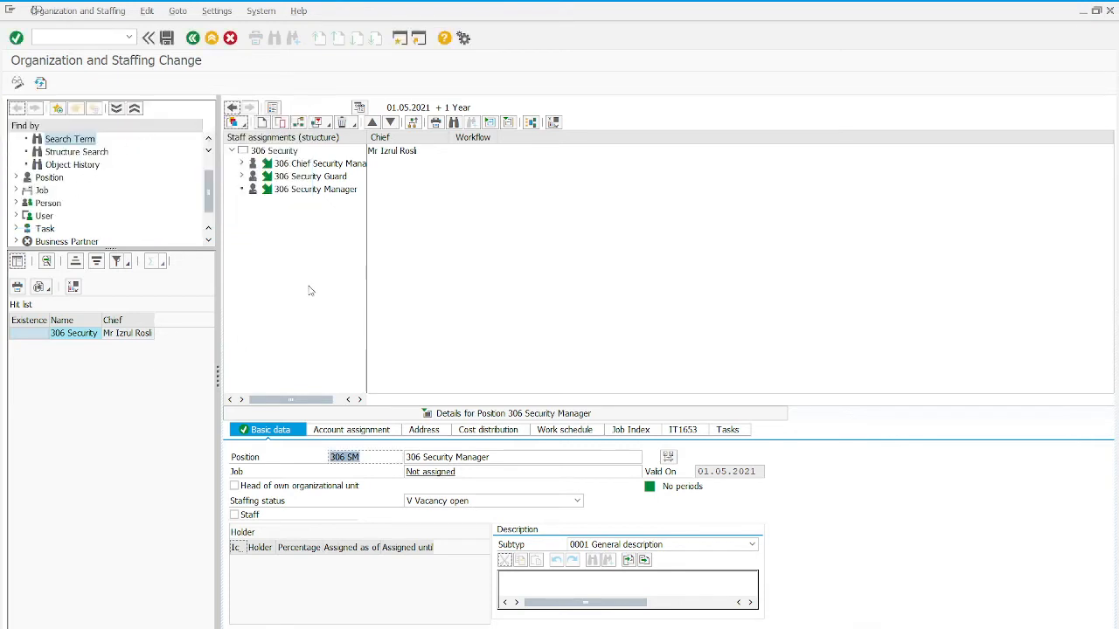
{"action": "double_click", "coordinate": [81, 143]}
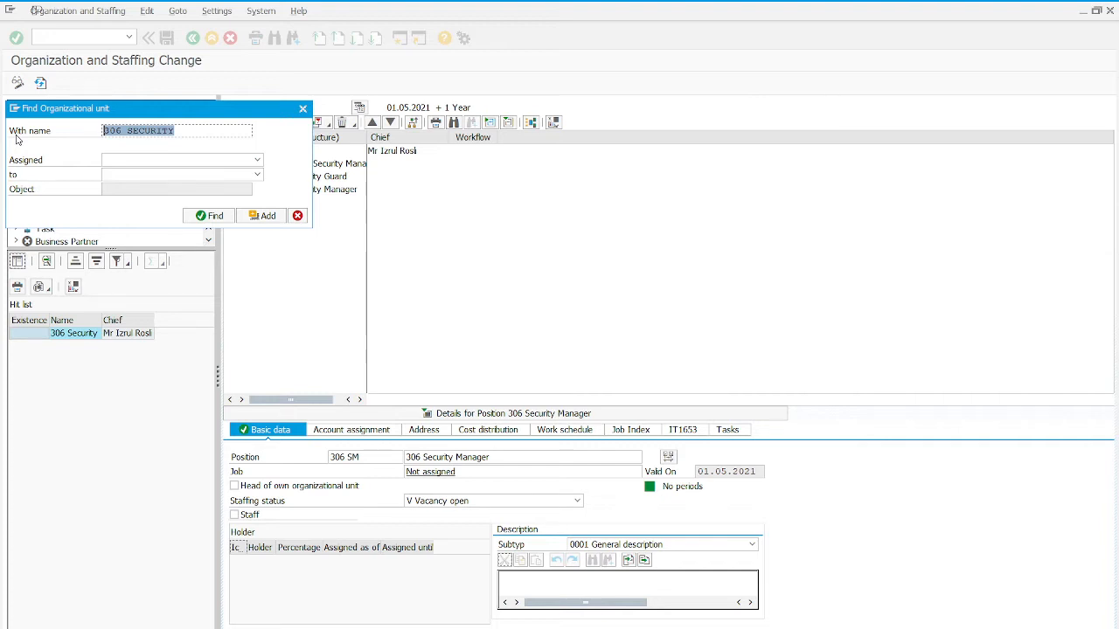
{"action": "left_click", "coordinate": [302, 109]}
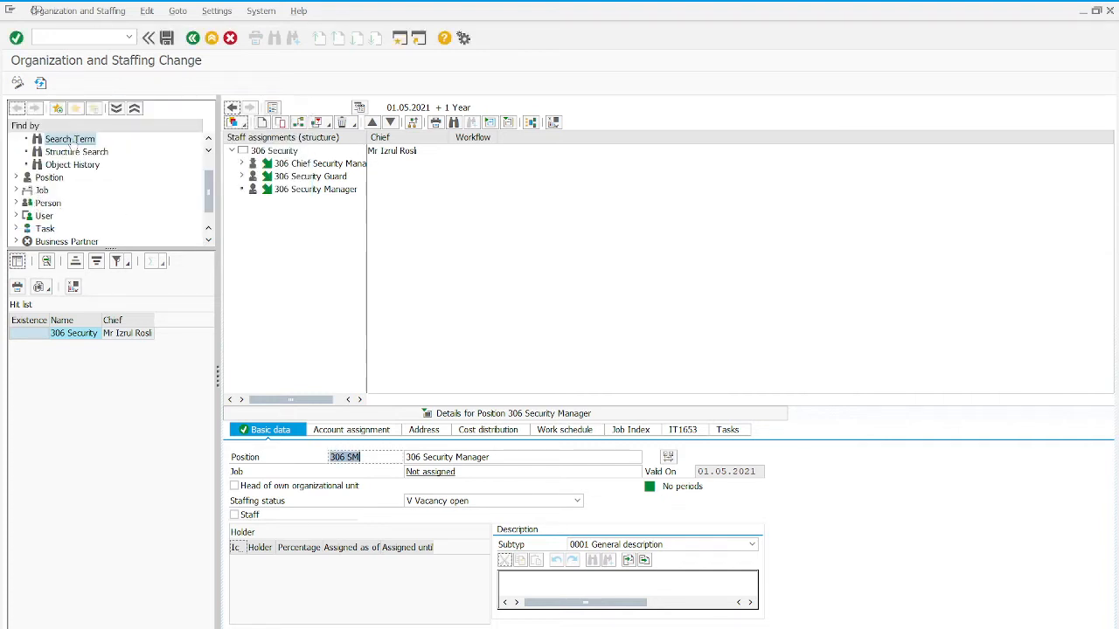
- Find the organizational unit named 005 Security with a term search and open it in the staff assignments structure
{"action": "scroll", "coordinate": [74, 167], "scroll_direction": "up", "scroll_amount": 2}
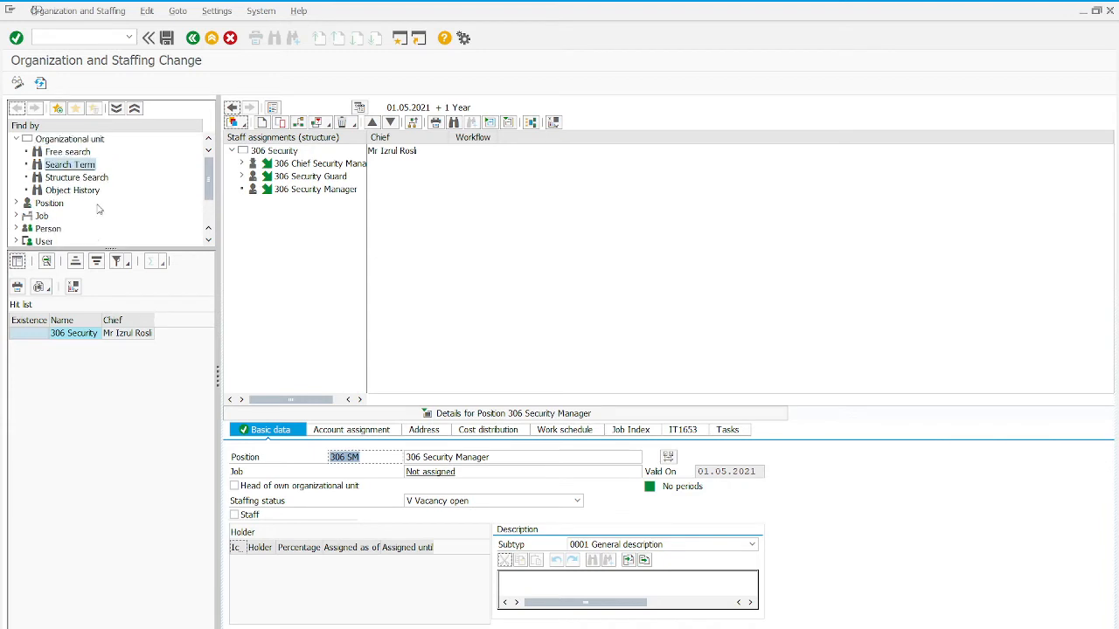
{"action": "left_click", "coordinate": [54, 143]}
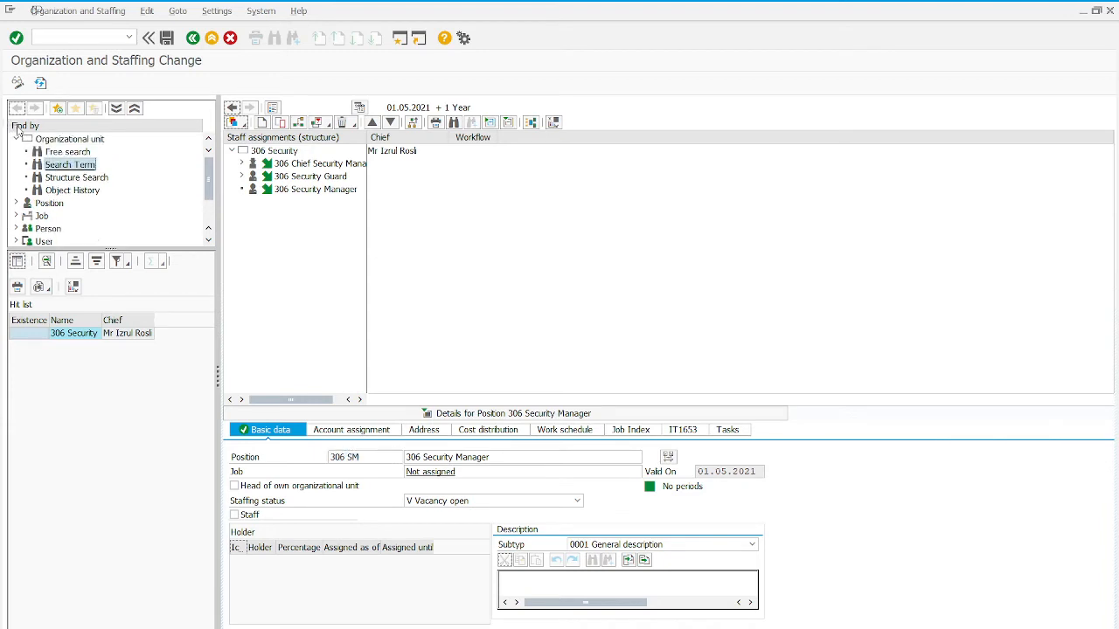
{"action": "double_click", "coordinate": [68, 167]}
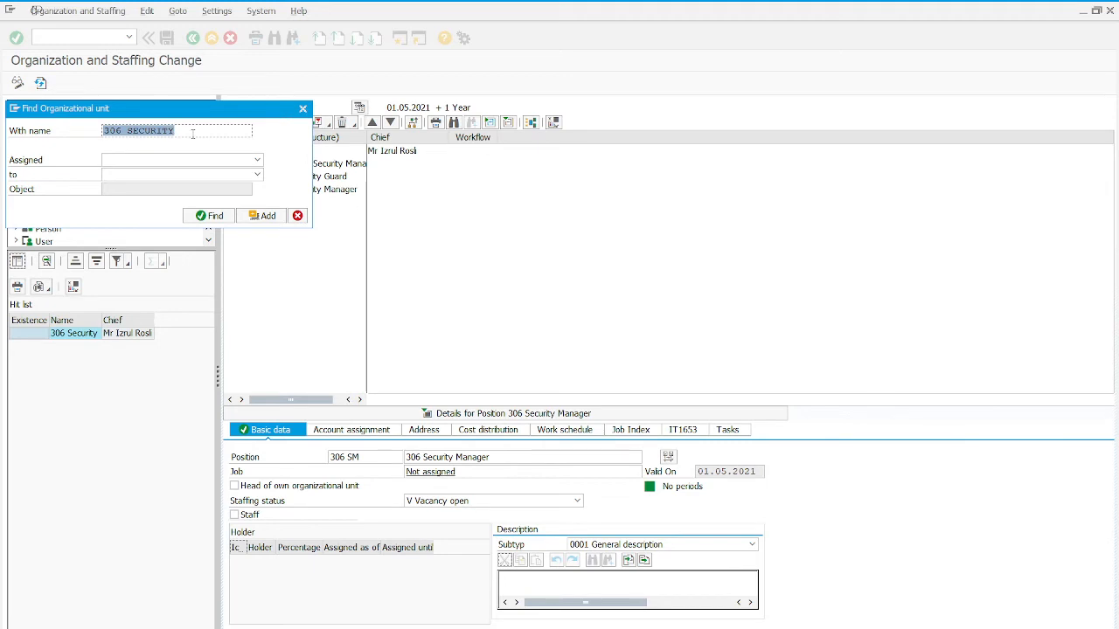
{"action": "type", "text": "00"}
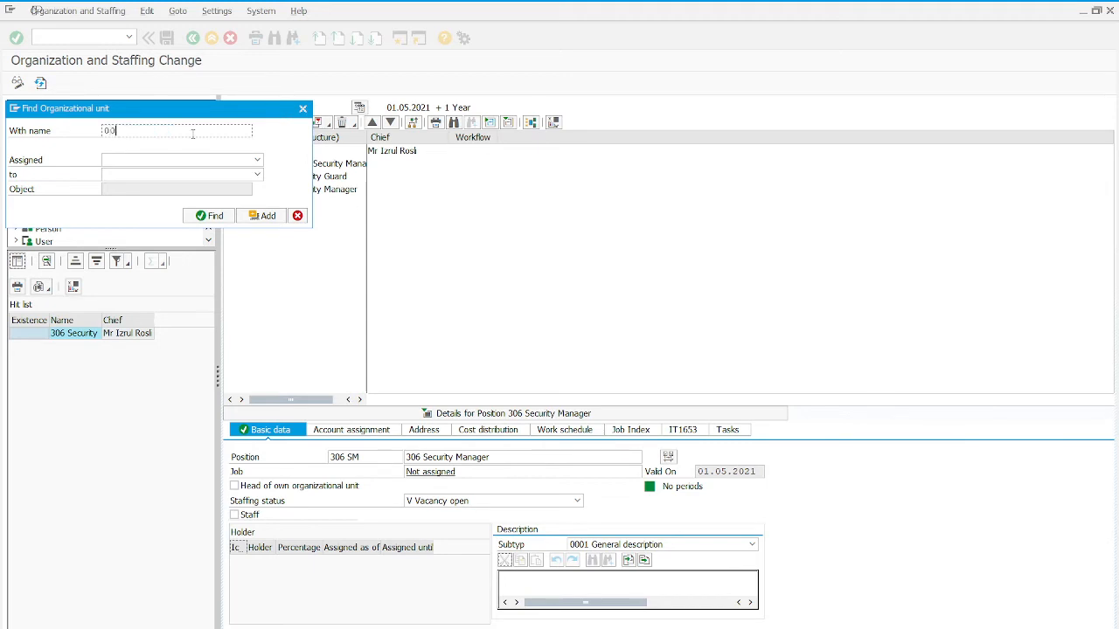
{"action": "type", "text": "5 Security"}
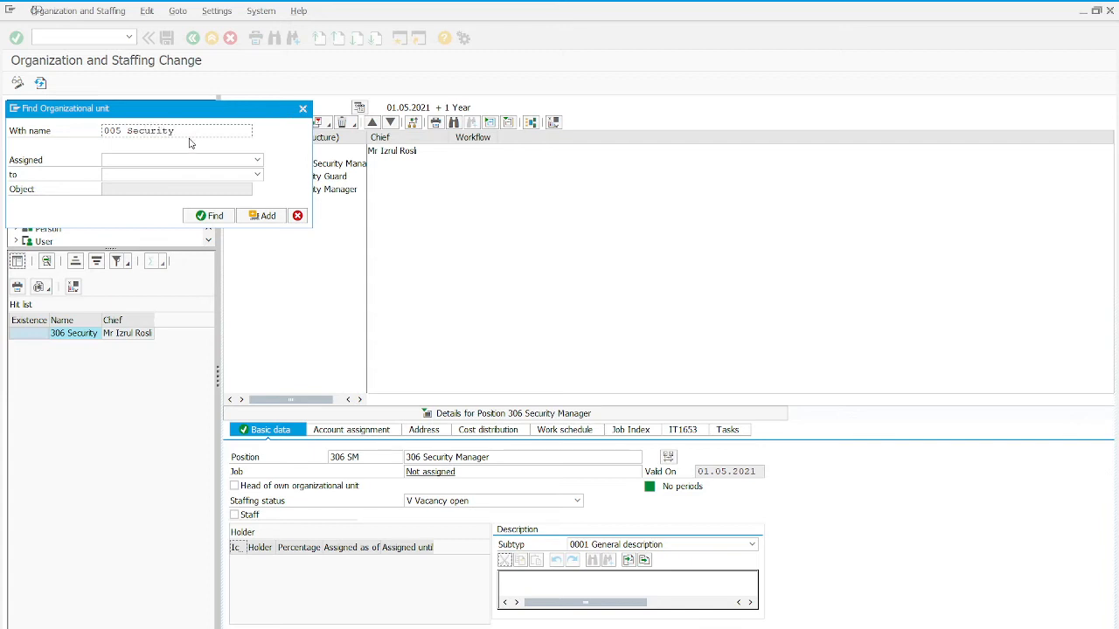
{"action": "left_click", "coordinate": [208, 216]}
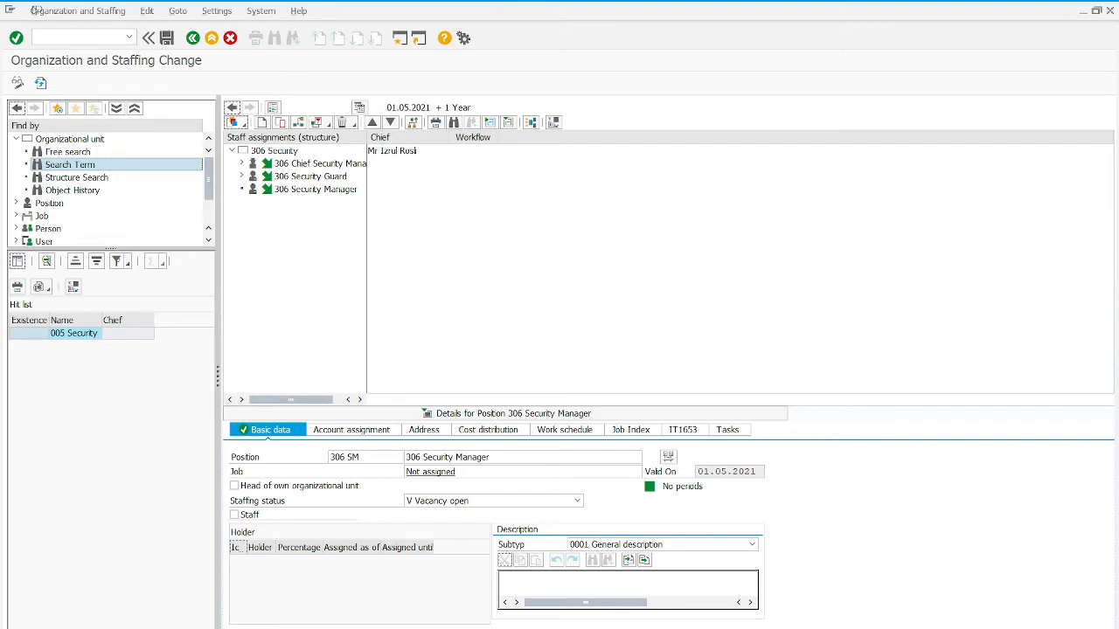
{"action": "double_click", "coordinate": [86, 340]}
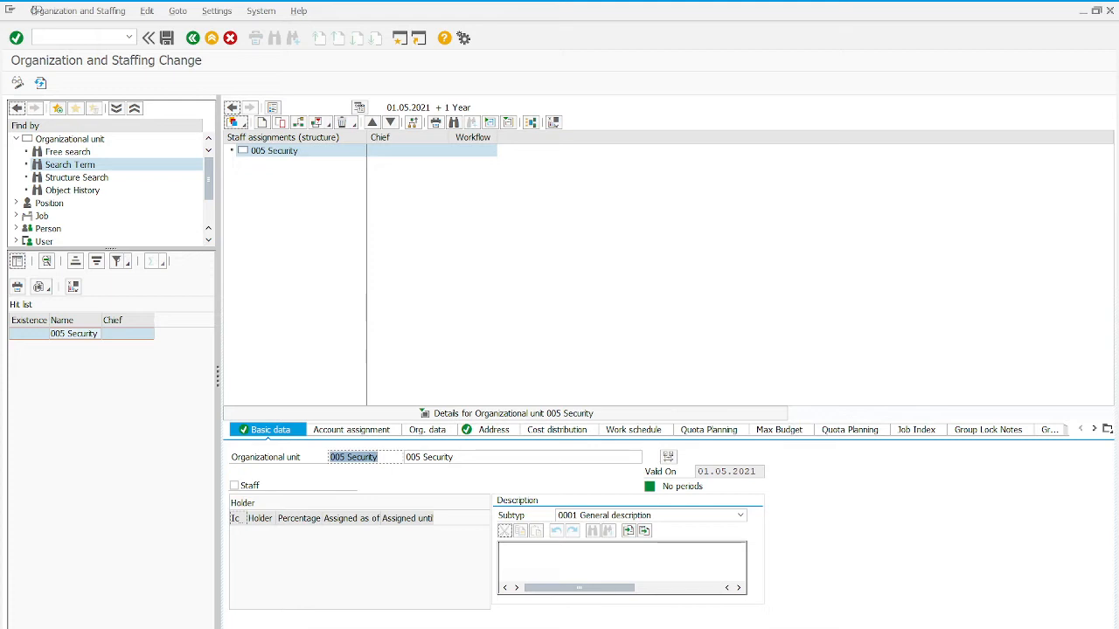
- Create a new position under the 005 Security organizational unit using the Incorporates Position relationship
{"action": "left_click", "coordinate": [275, 155]}
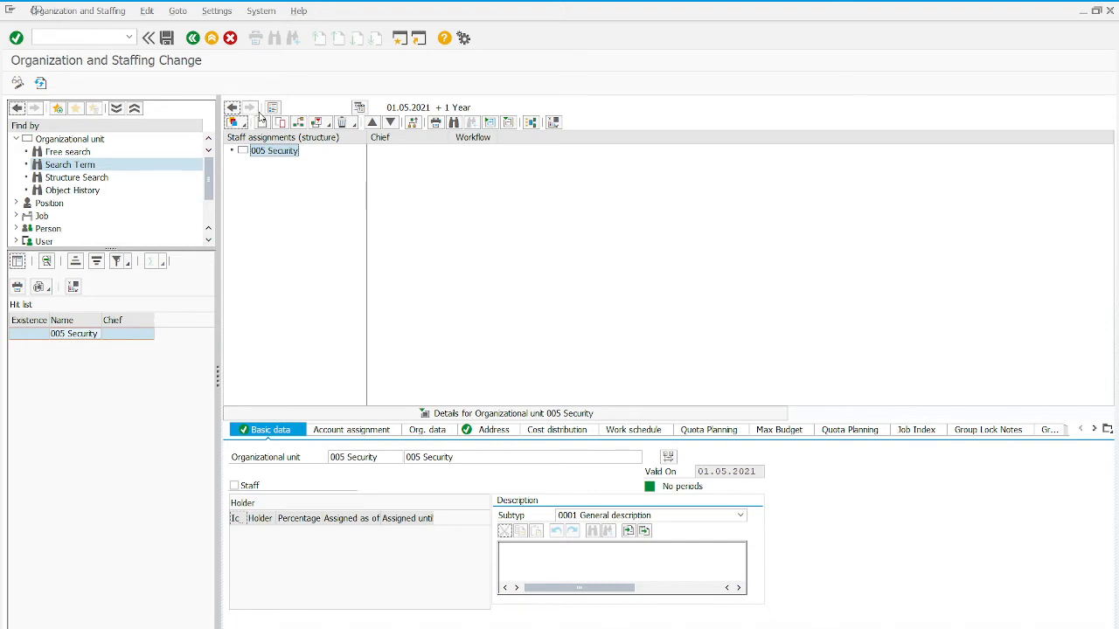
{"action": "left_click", "coordinate": [263, 123]}
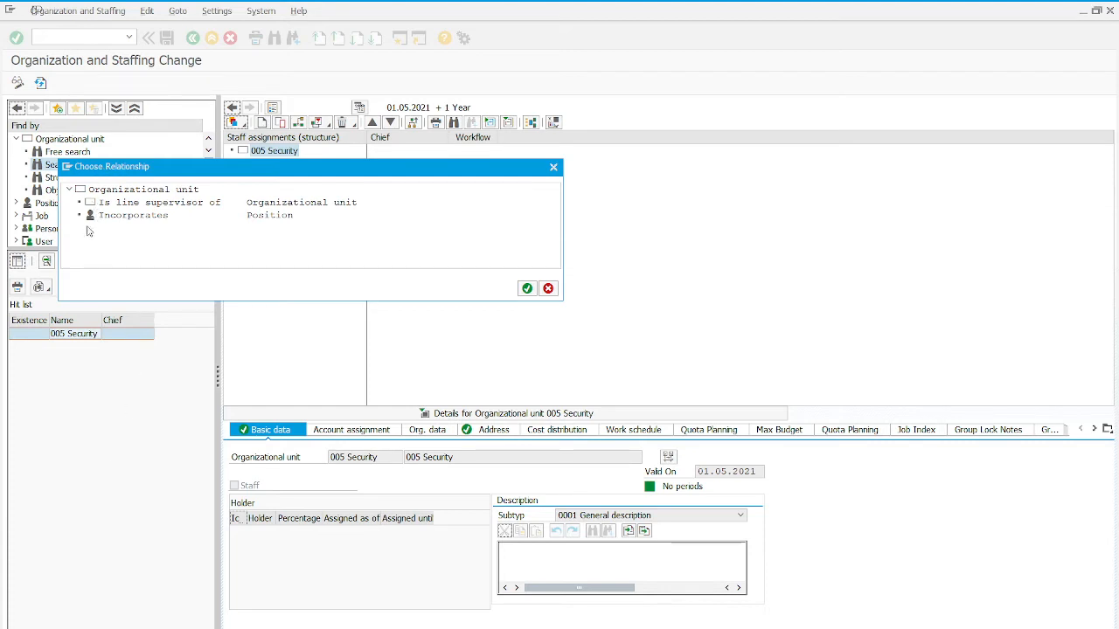
{"action": "double_click", "coordinate": [122, 215]}
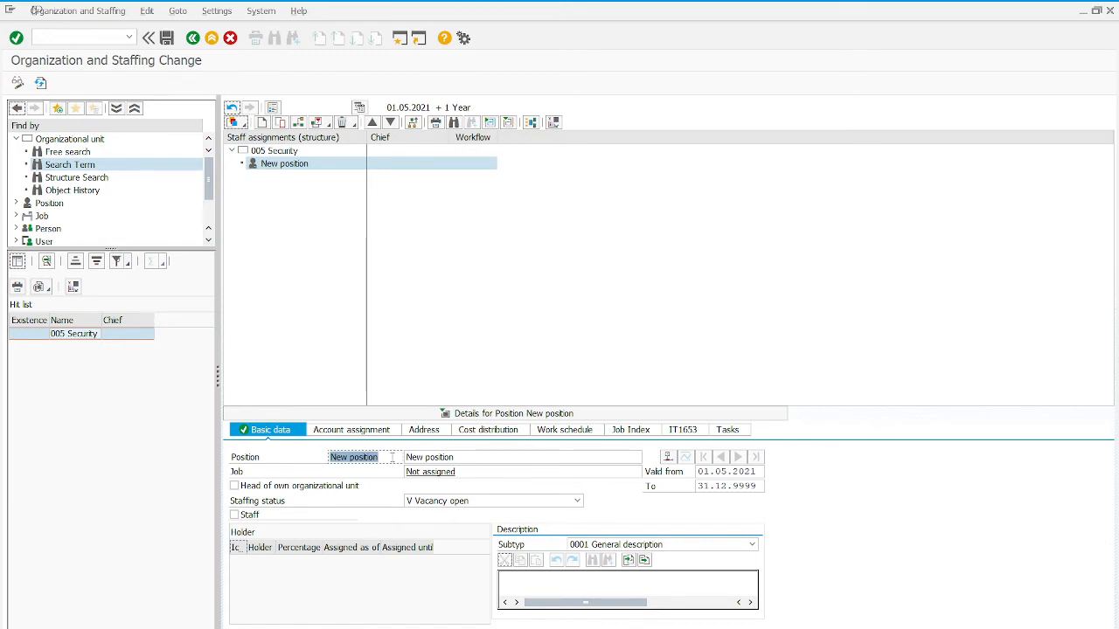
- Set the new position's abbreviation to 005 CSM in its basic data
{"action": "left_click_drag", "start_coordinate": [392, 457], "coordinate": [288, 458]}
{"action": "type", "text": "005 CSM"}
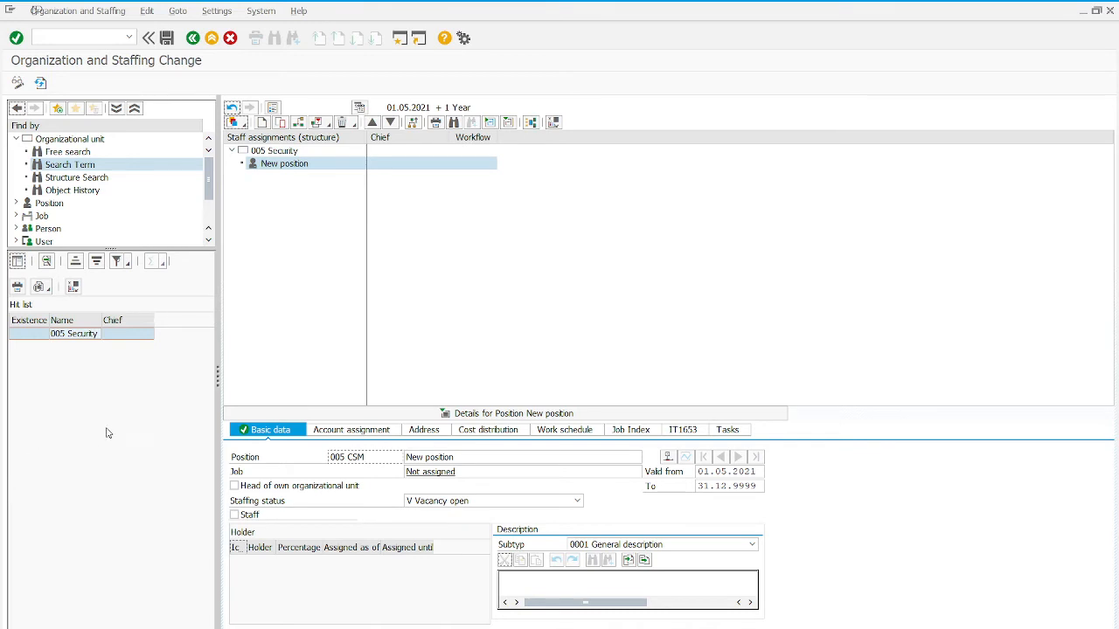
- Name the new position 005 Cheif Security Manager and mark it as head of its own organizational unit
{"action": "left_click", "coordinate": [457, 457]}
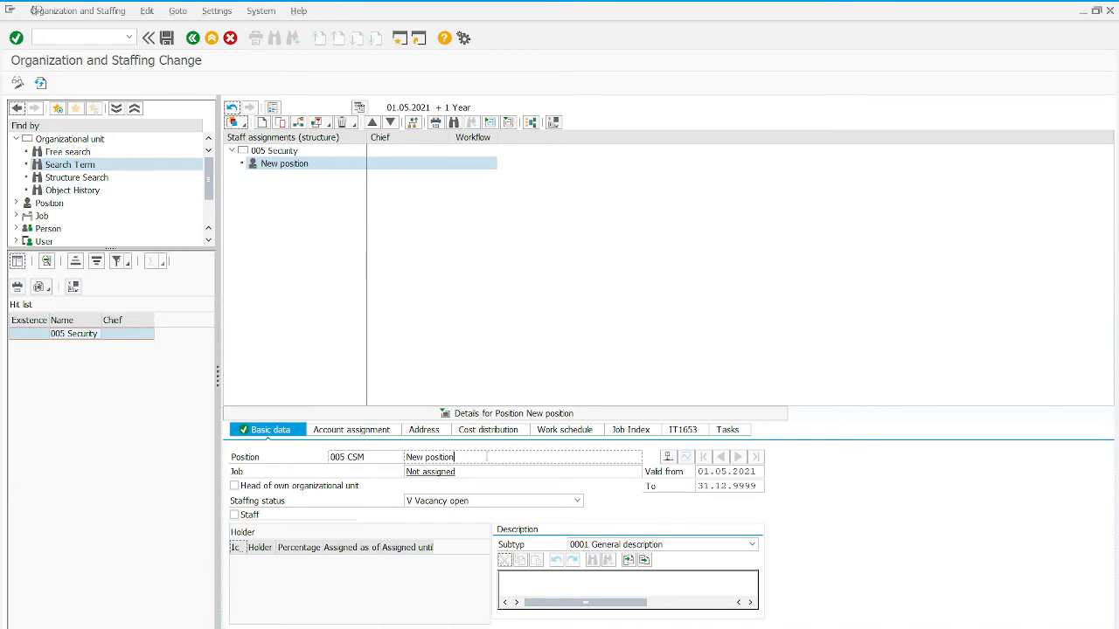
{"action": "left_click_drag", "start_coordinate": [457, 458], "coordinate": [348, 461]}
{"action": "type", "text": "005 "}
{"action": "type", "text": "Cheif "}
{"action": "type", "text": "Secur"}
{"action": "type", "text": "ity Manager"}
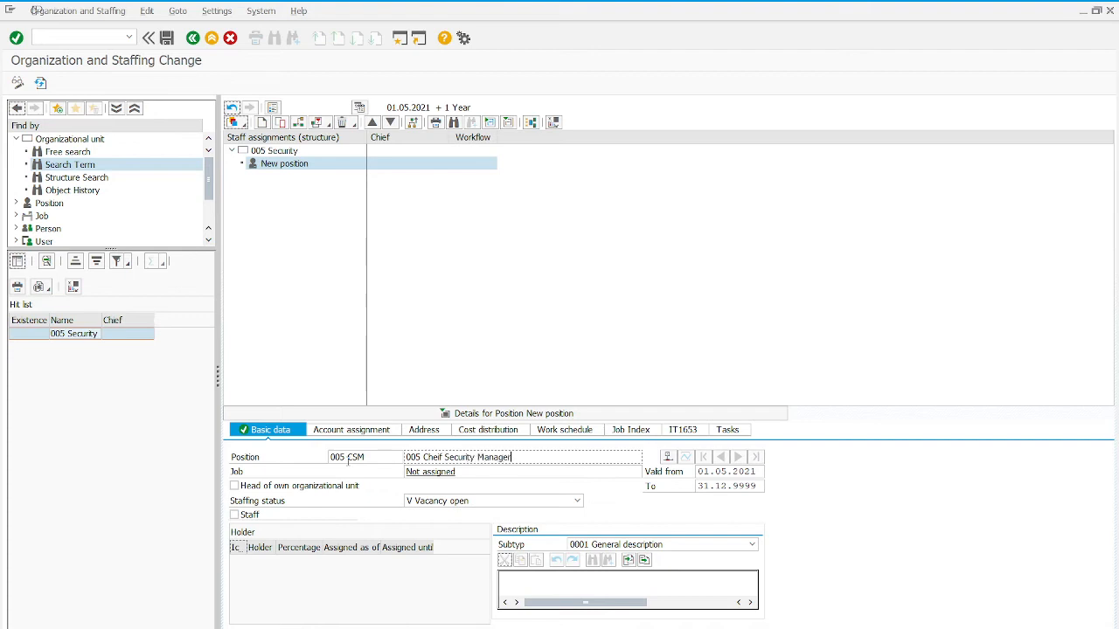
{"action": "left_click", "coordinate": [345, 457]}
{"action": "left_click", "coordinate": [234, 487]}
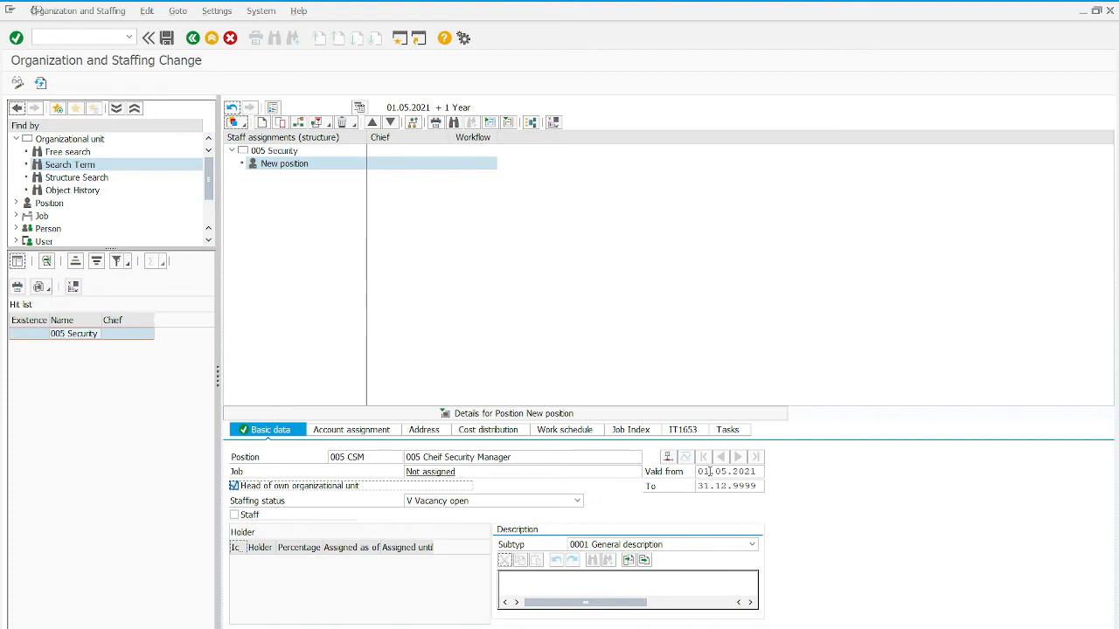
{"action": "left_click", "coordinate": [708, 471]}
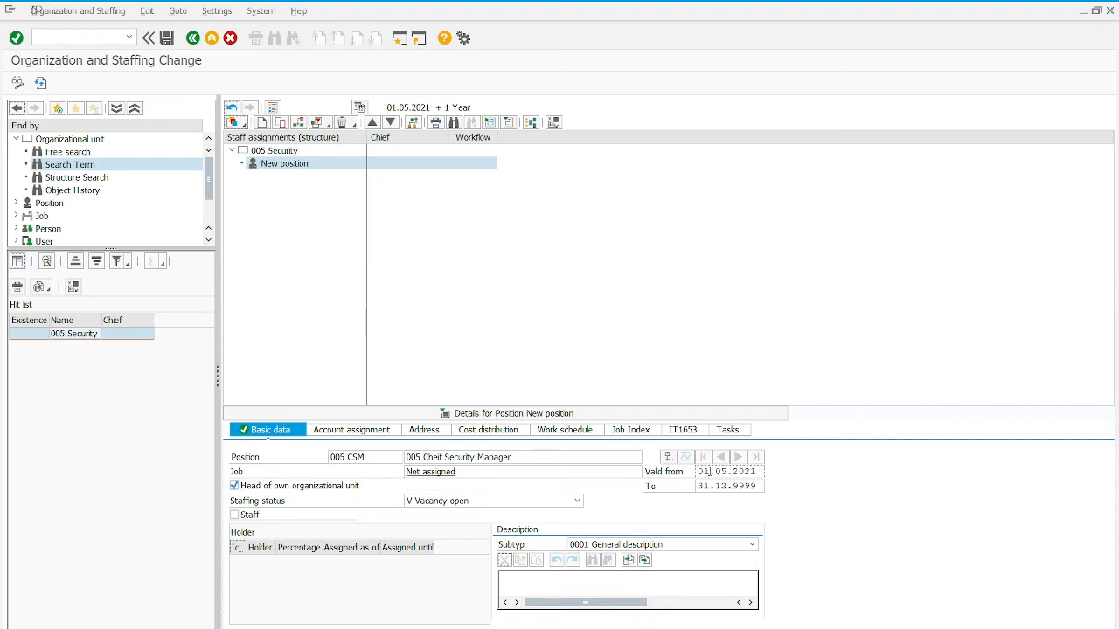
{"action": "left_click", "coordinate": [666, 459]}
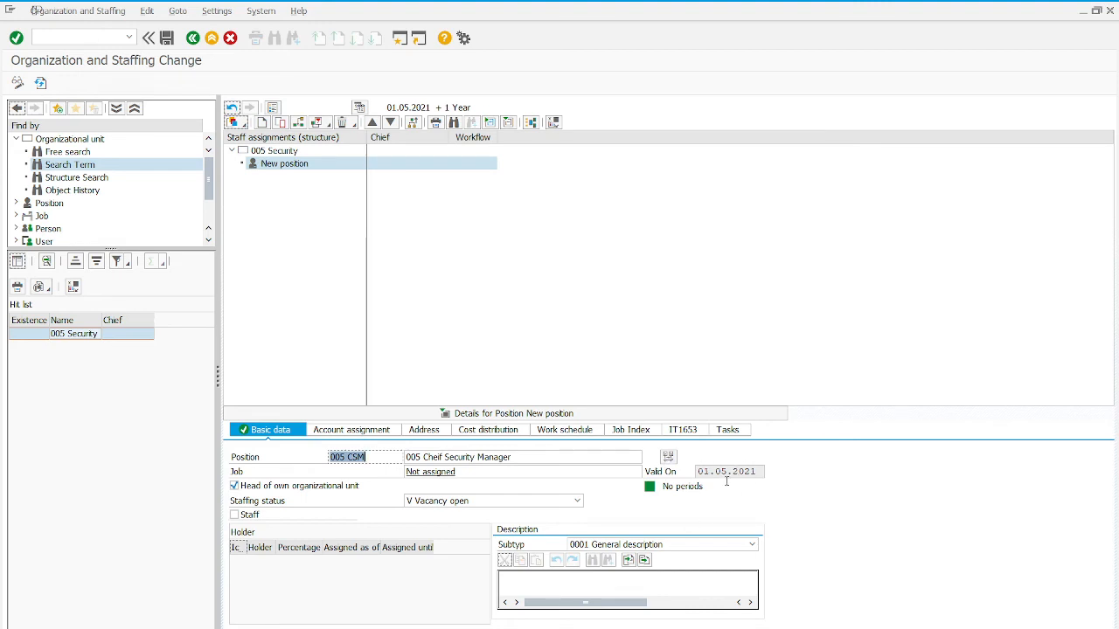
{"action": "left_click", "coordinate": [668, 459]}
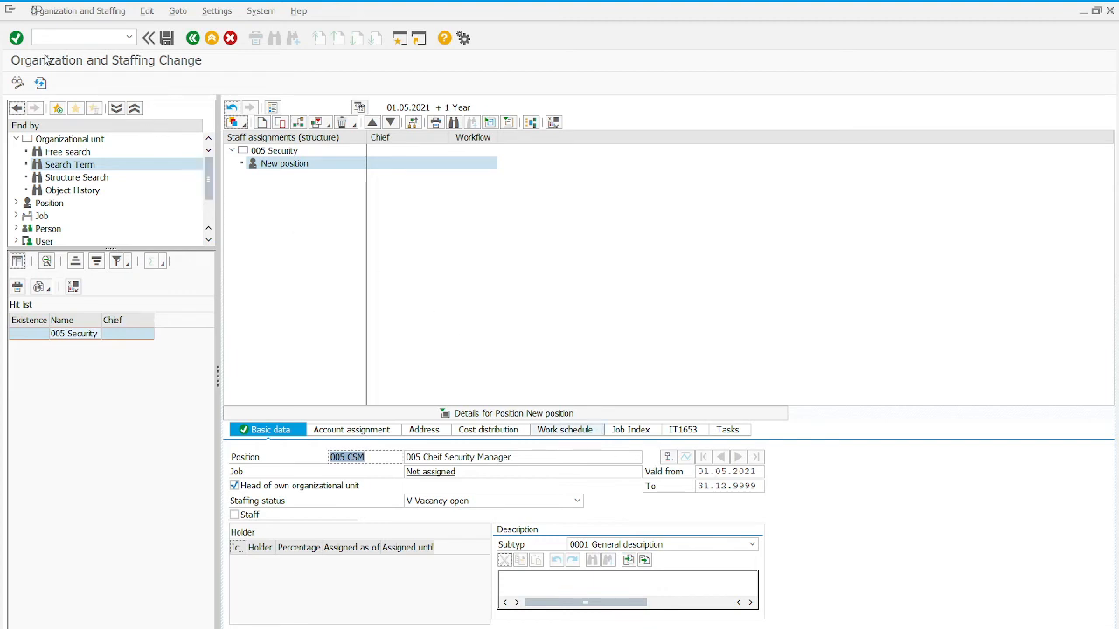
- Refresh the organizational data, saving the new 005 Cheif Security Manager position first
{"action": "left_click", "coordinate": [15, 38]}
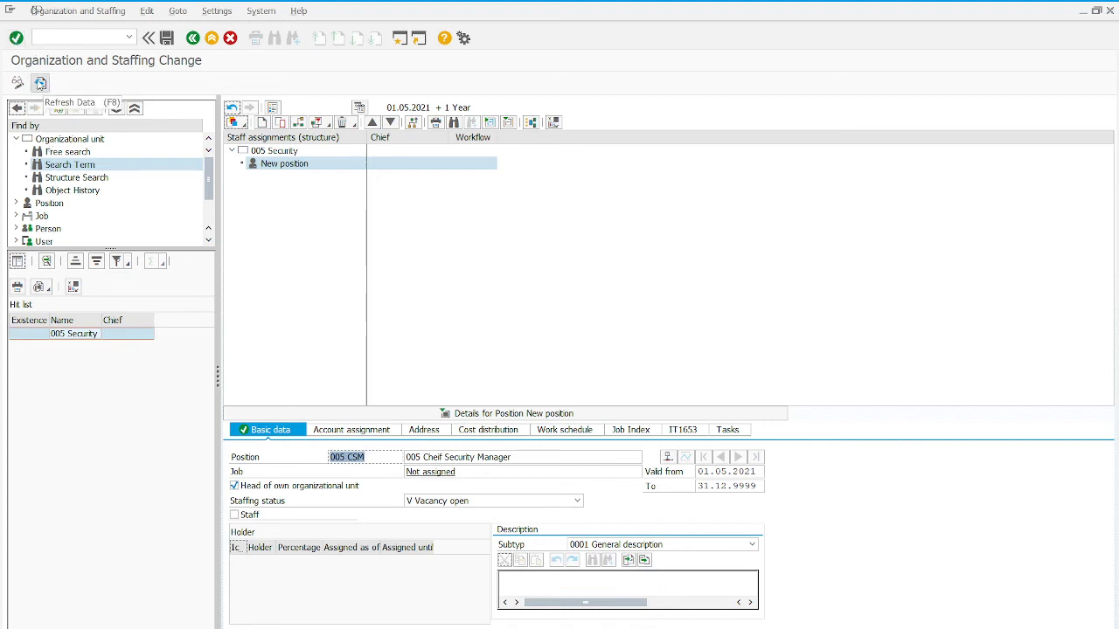
{"action": "left_click", "coordinate": [40, 83]}
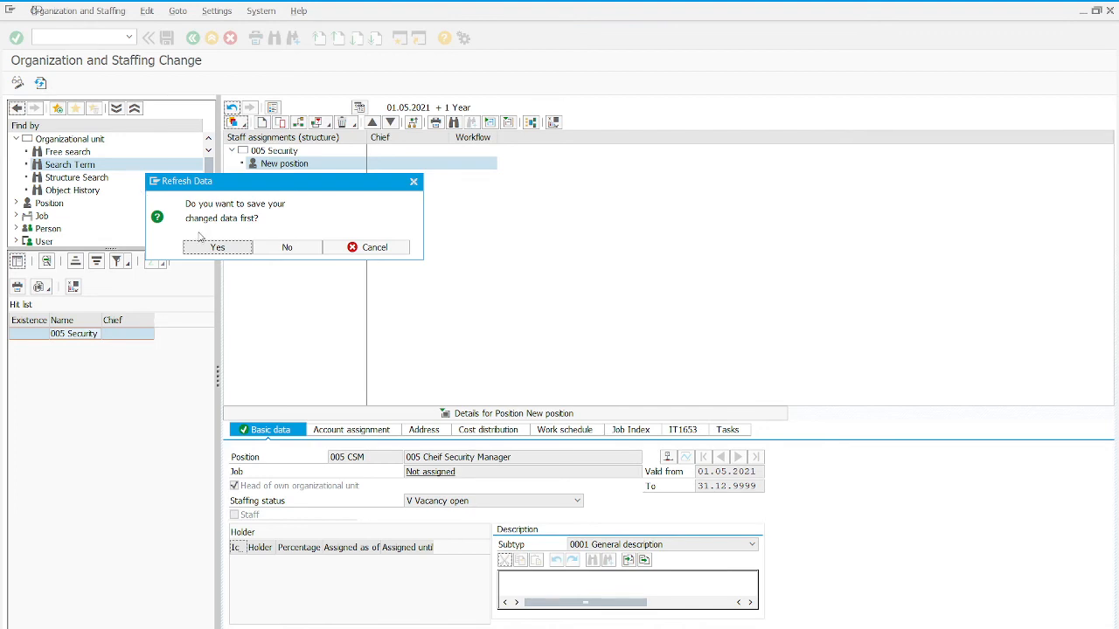
{"action": "left_click", "coordinate": [219, 251]}
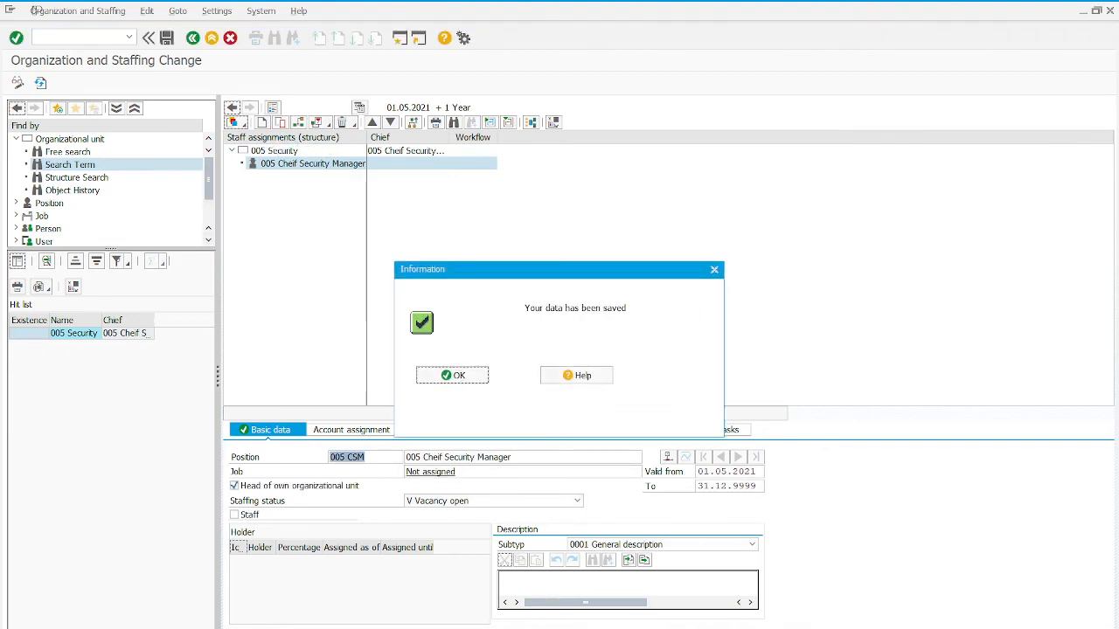
{"action": "left_click", "coordinate": [455, 378]}
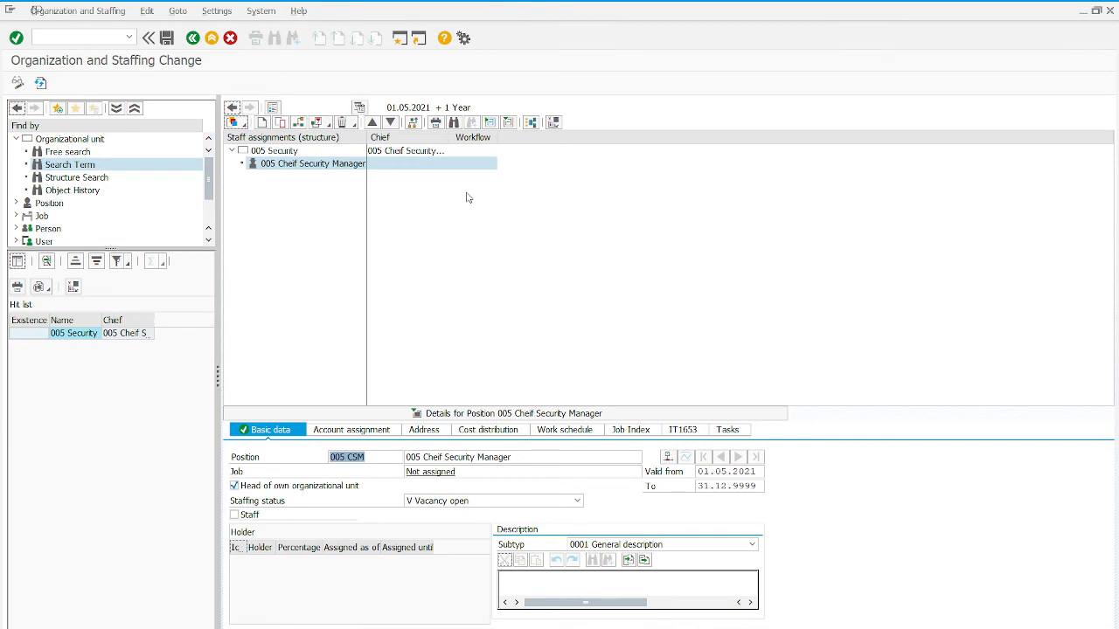
- Add the Code and ID columns to the staff assignments structure display
{"action": "left_click", "coordinate": [554, 124]}
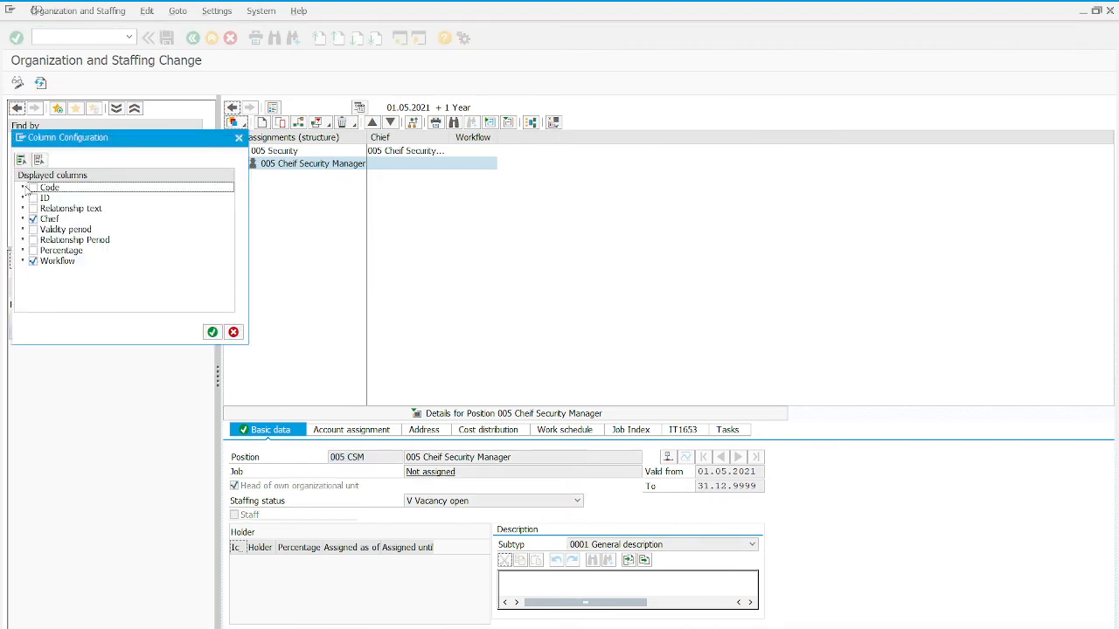
{"action": "left_click", "coordinate": [33, 188]}
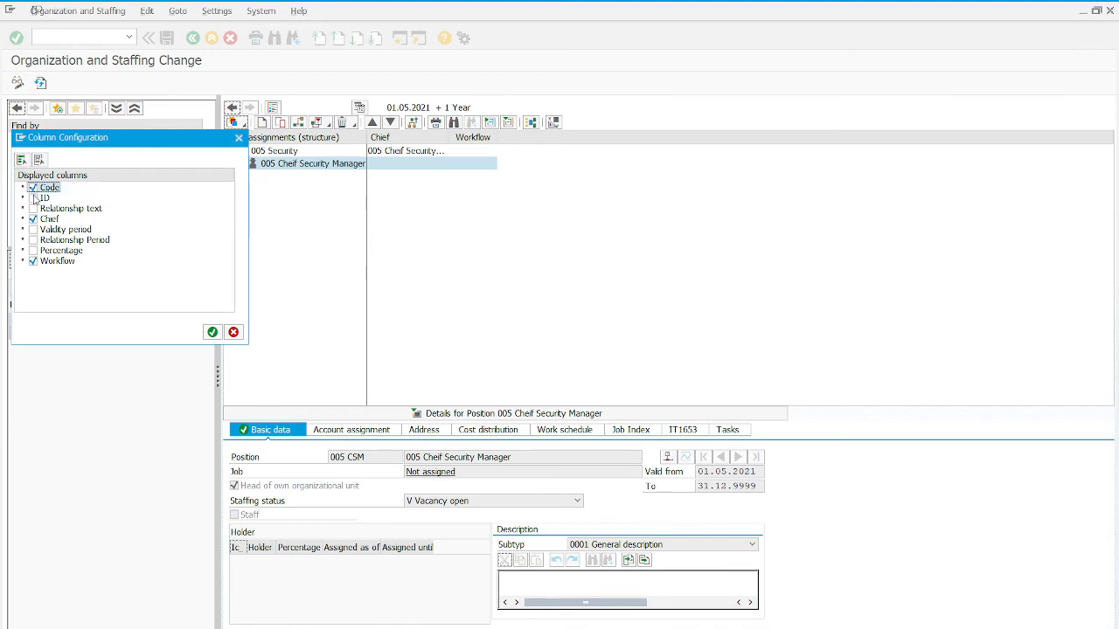
{"action": "left_click", "coordinate": [33, 199]}
{"action": "left_click", "coordinate": [211, 332]}
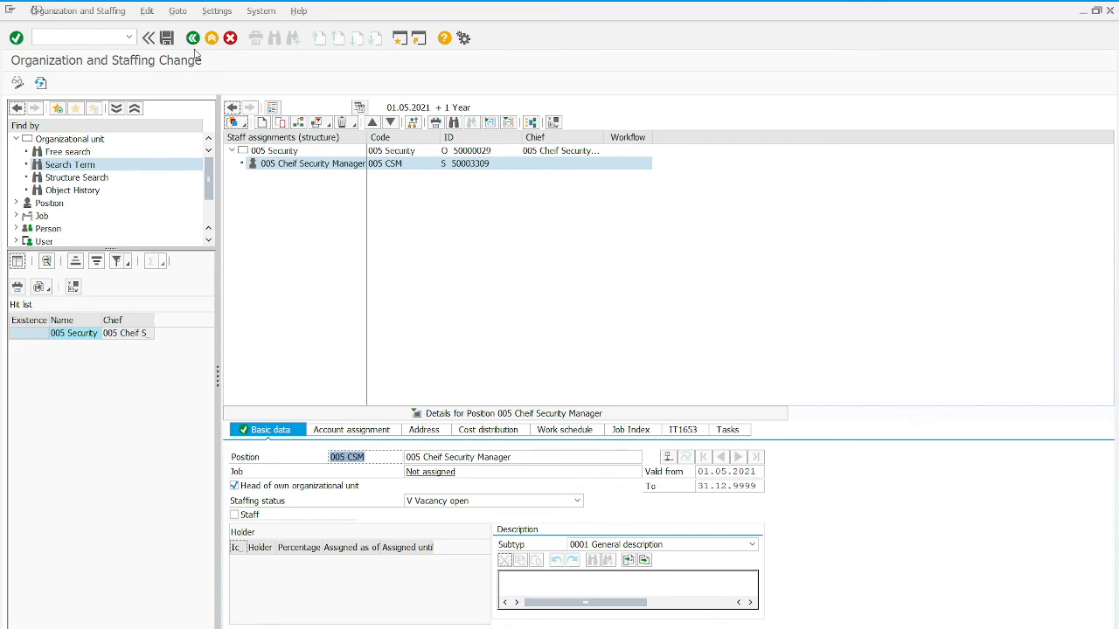
{"action": "left_click", "coordinate": [16, 39]}
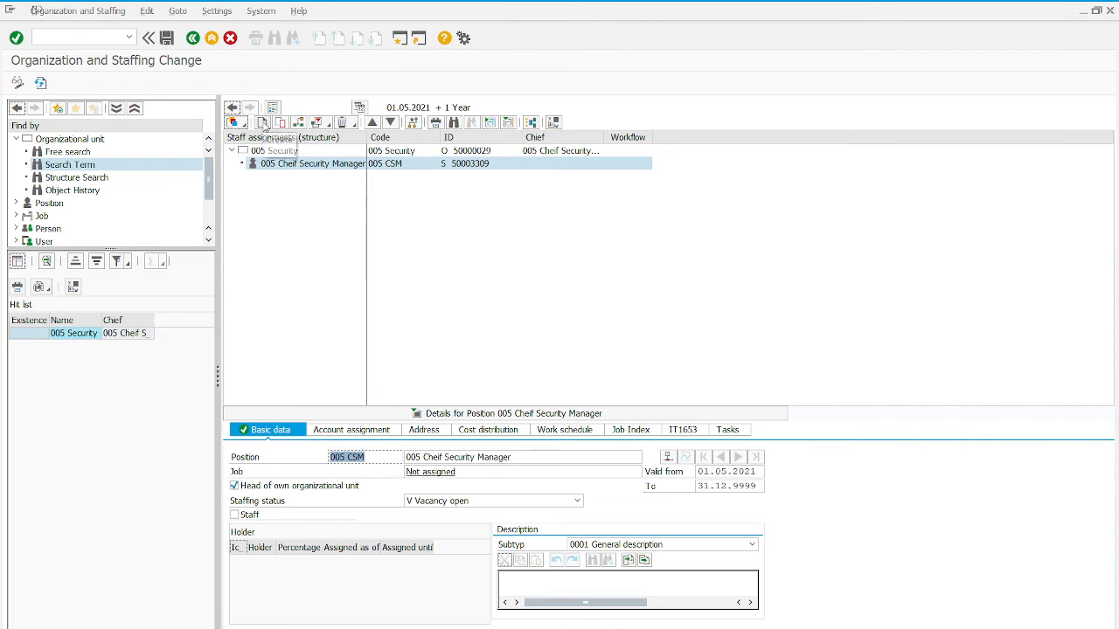
- Create a second position under the 005 Security organizational unit using the Incorporates Position relationship
{"action": "left_click", "coordinate": [264, 125]}
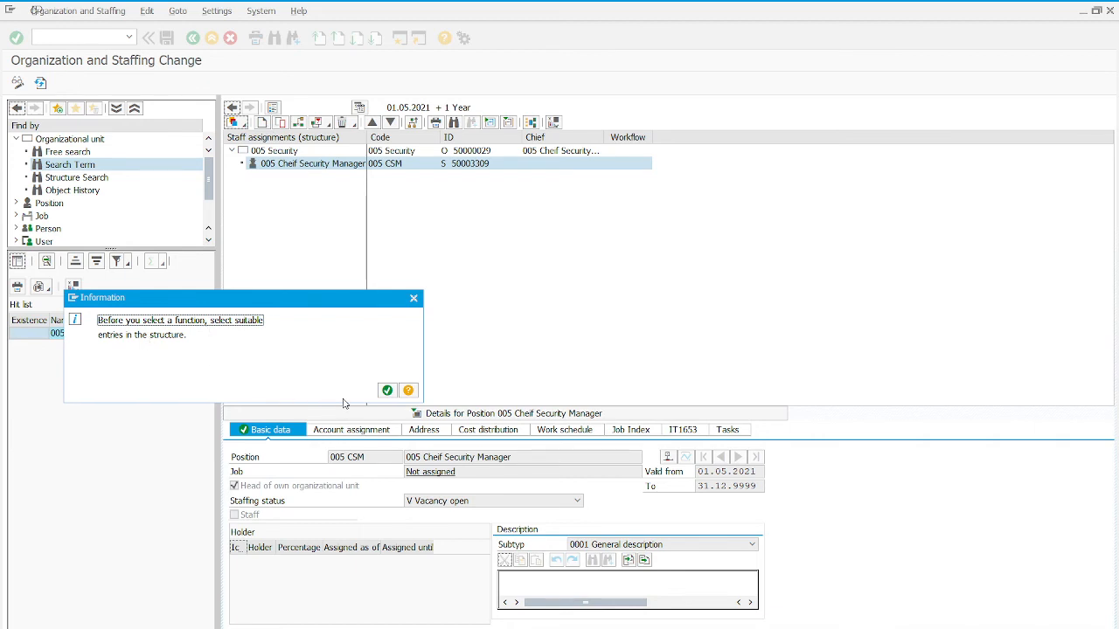
{"action": "left_click", "coordinate": [388, 391]}
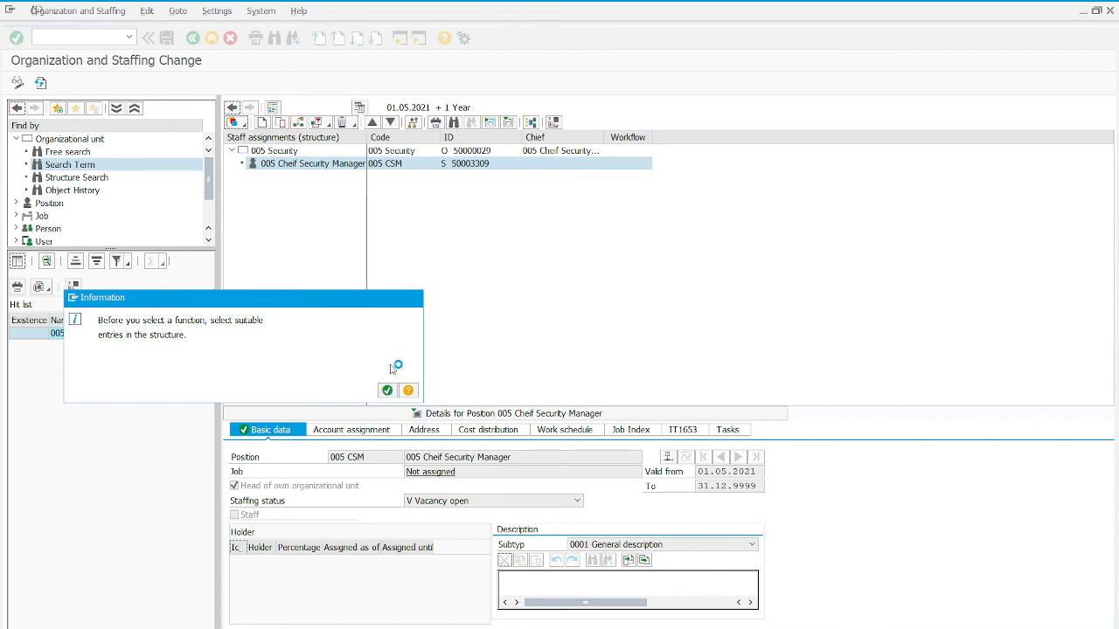
{"action": "left_click", "coordinate": [275, 150]}
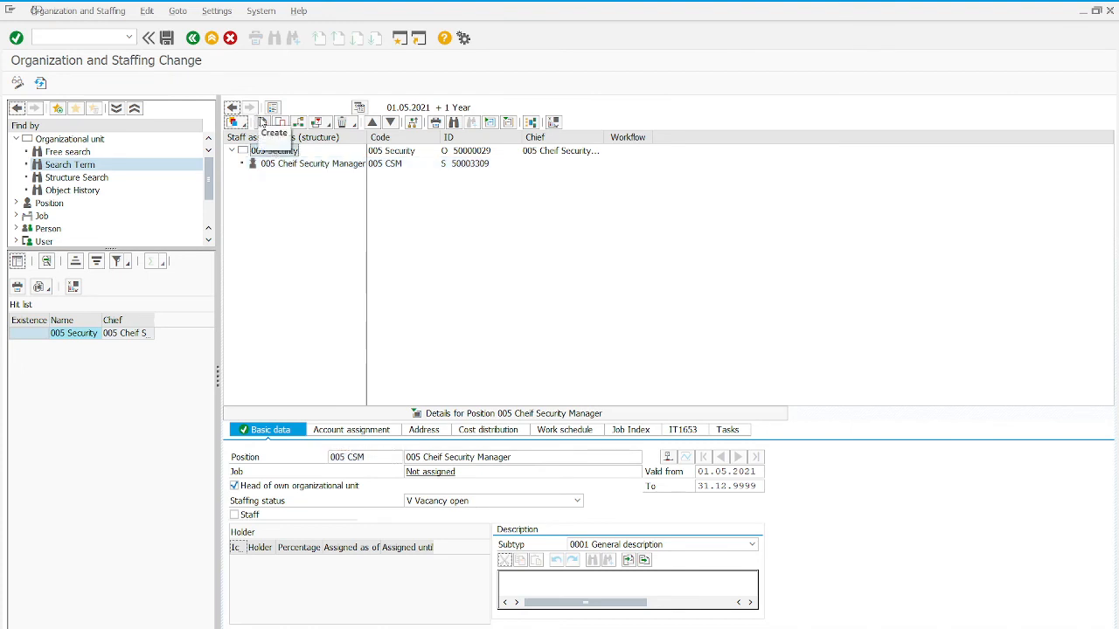
{"action": "left_click", "coordinate": [262, 123]}
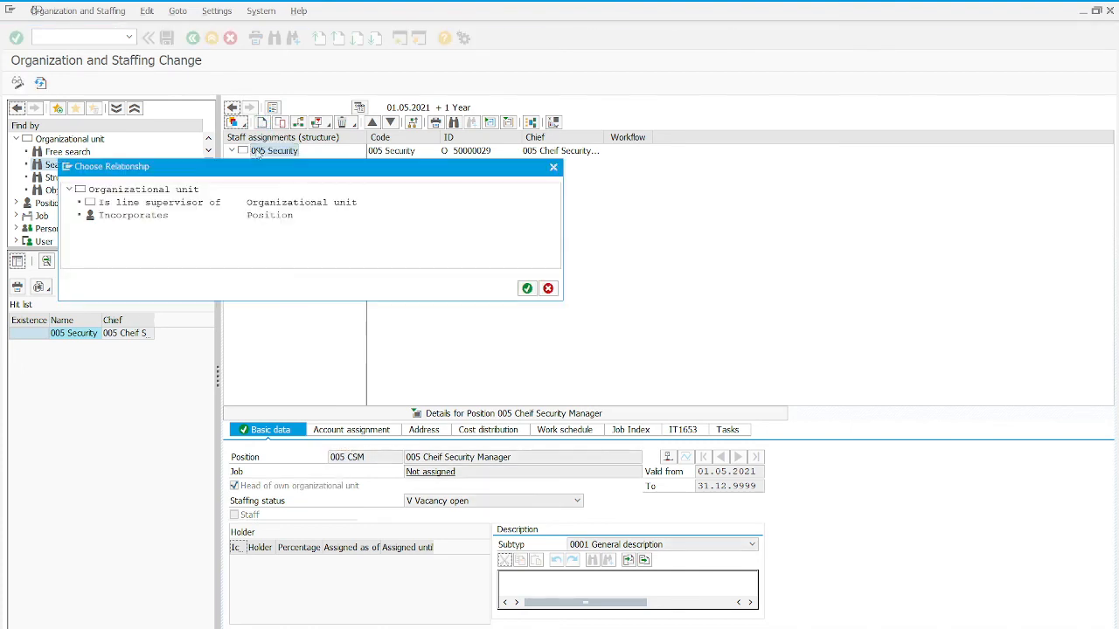
{"action": "double_click", "coordinate": [128, 216]}
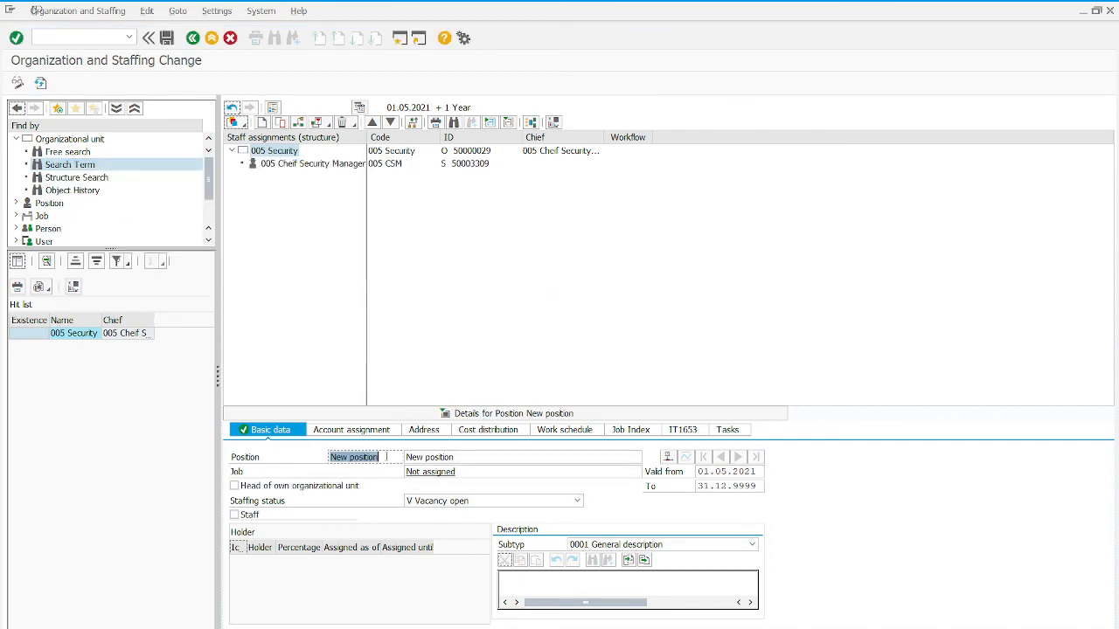
- Set the second position's abbreviation to 005 SG and its name to 005 Security Guard
{"action": "type", "text": "005"}
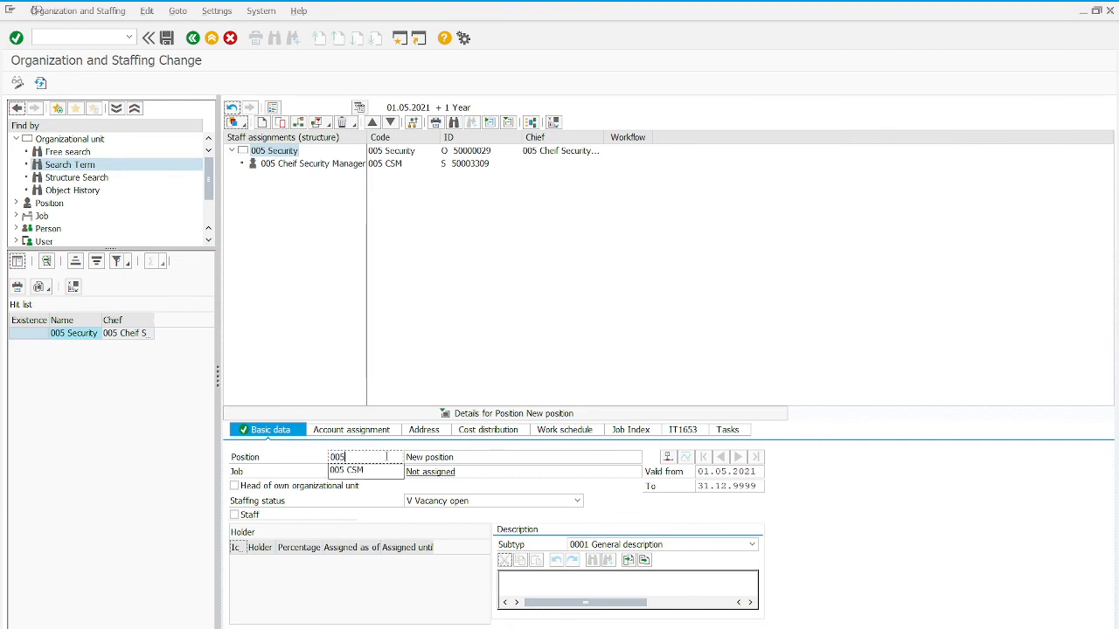
{"action": "type", "text": " S"}
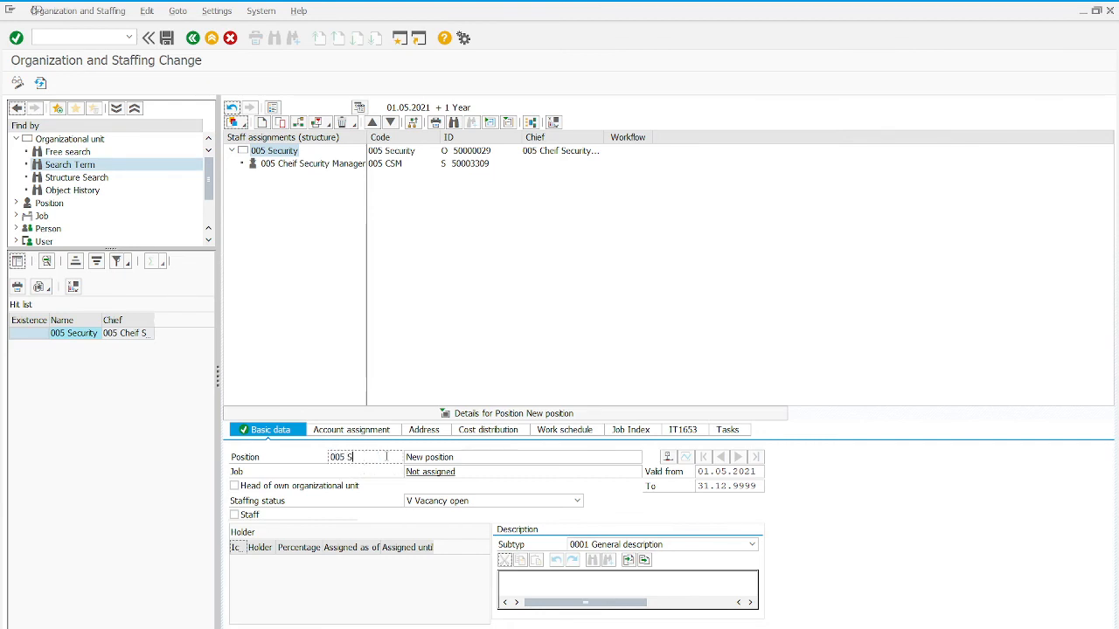
{"action": "type", "text": "G"}
{"action": "key", "text": "Tab"}
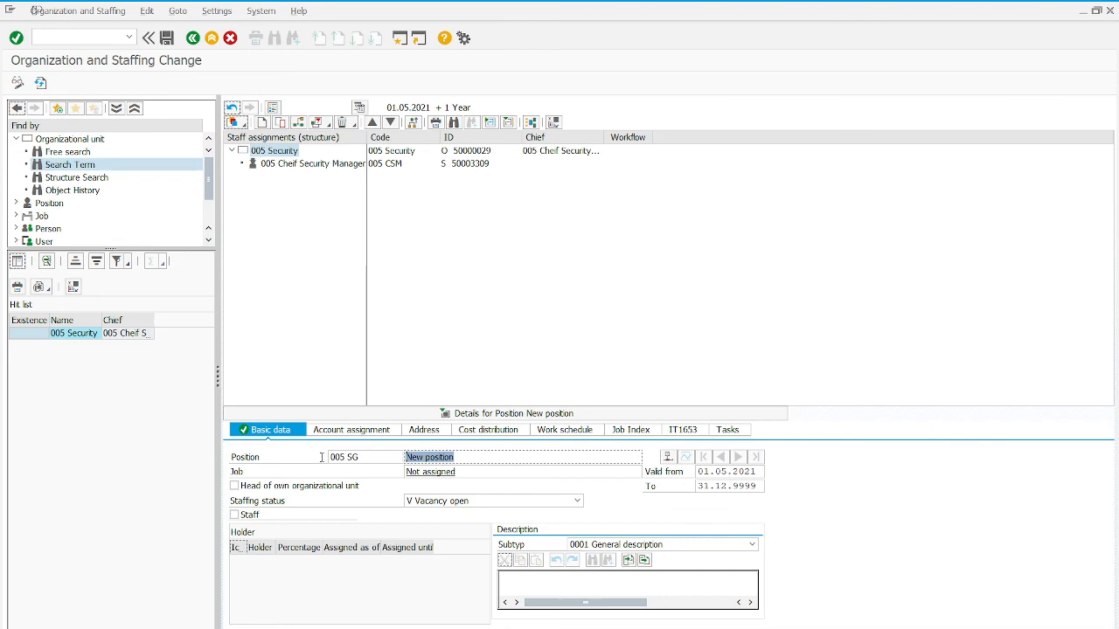
{"action": "type", "text": "005 "}
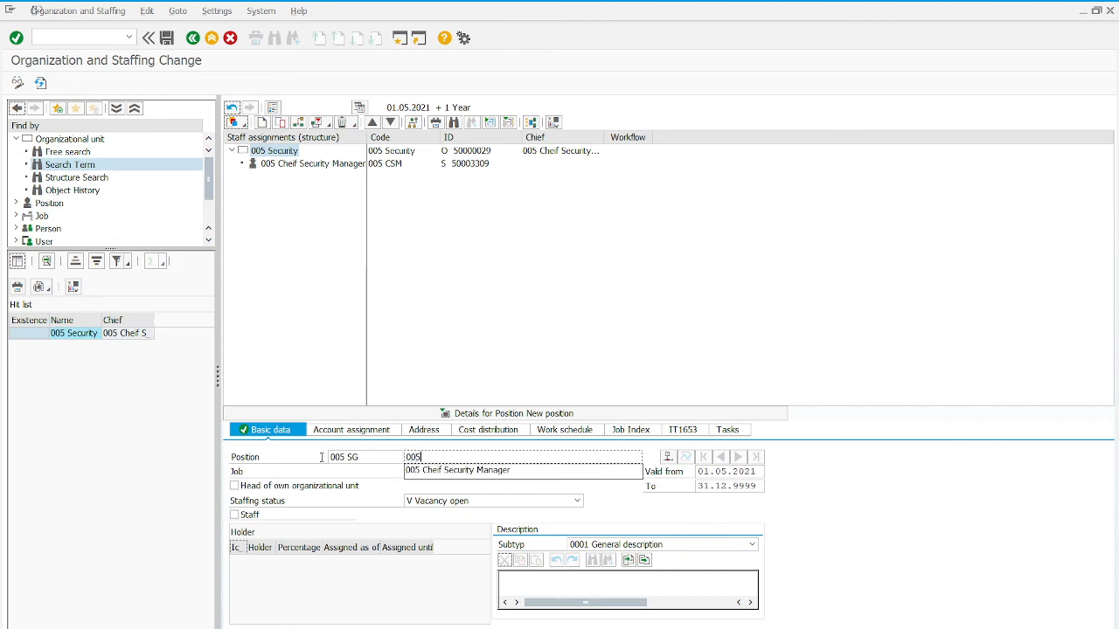
{"action": "type", "text": "Secu"}
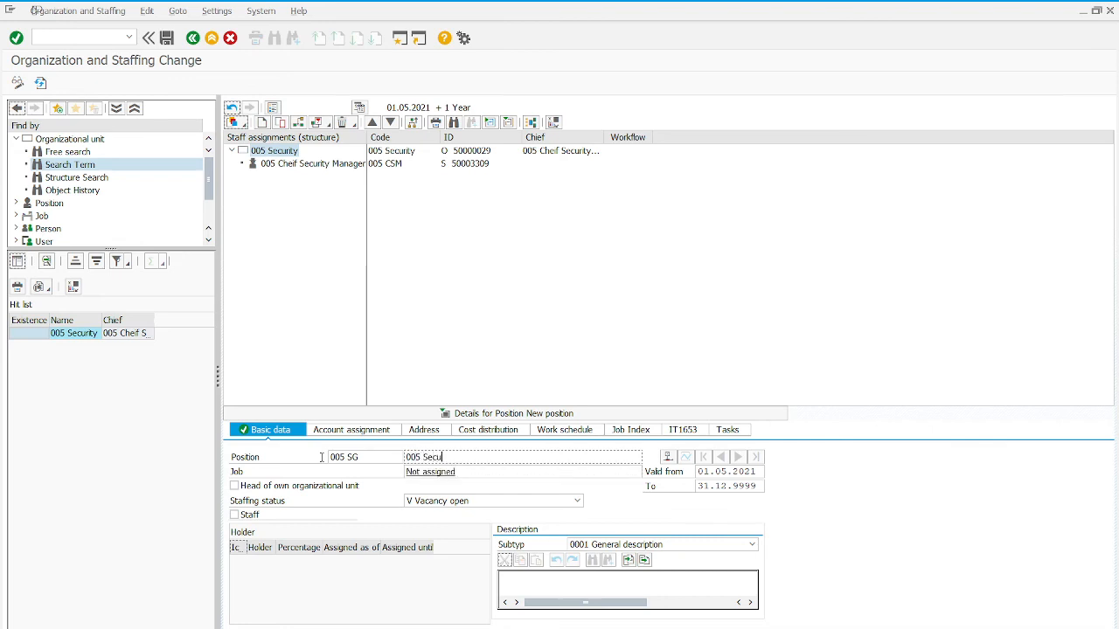
{"action": "type", "text": "rity Guard"}
- Validate the 005 Security Guard entries and refresh the data, saving the changes first
{"action": "left_click", "coordinate": [15, 39]}
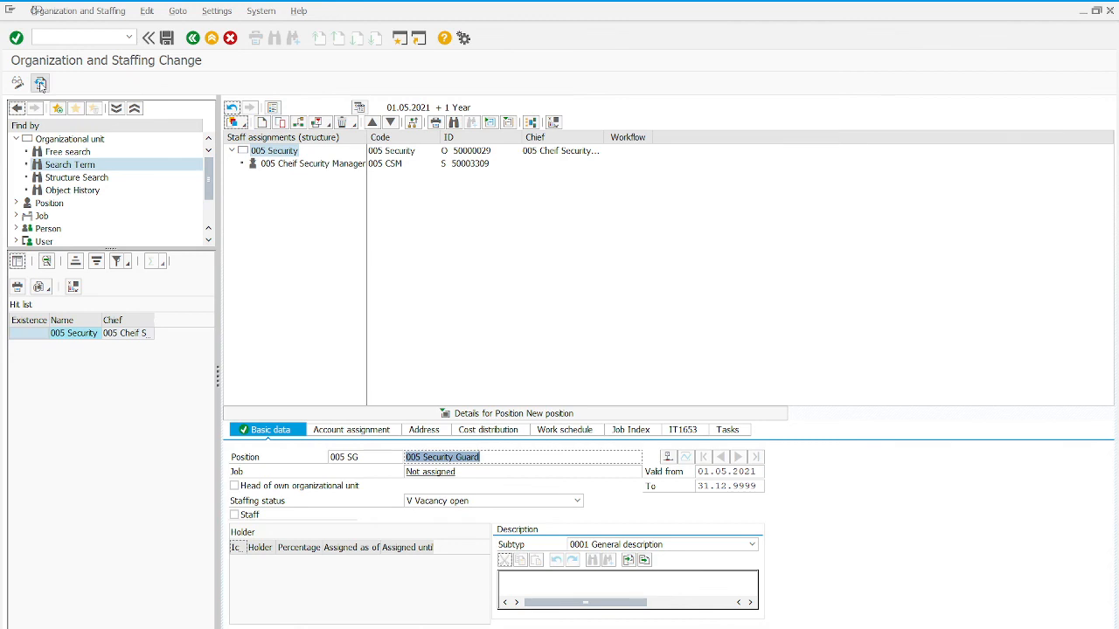
{"action": "left_click", "coordinate": [40, 84]}
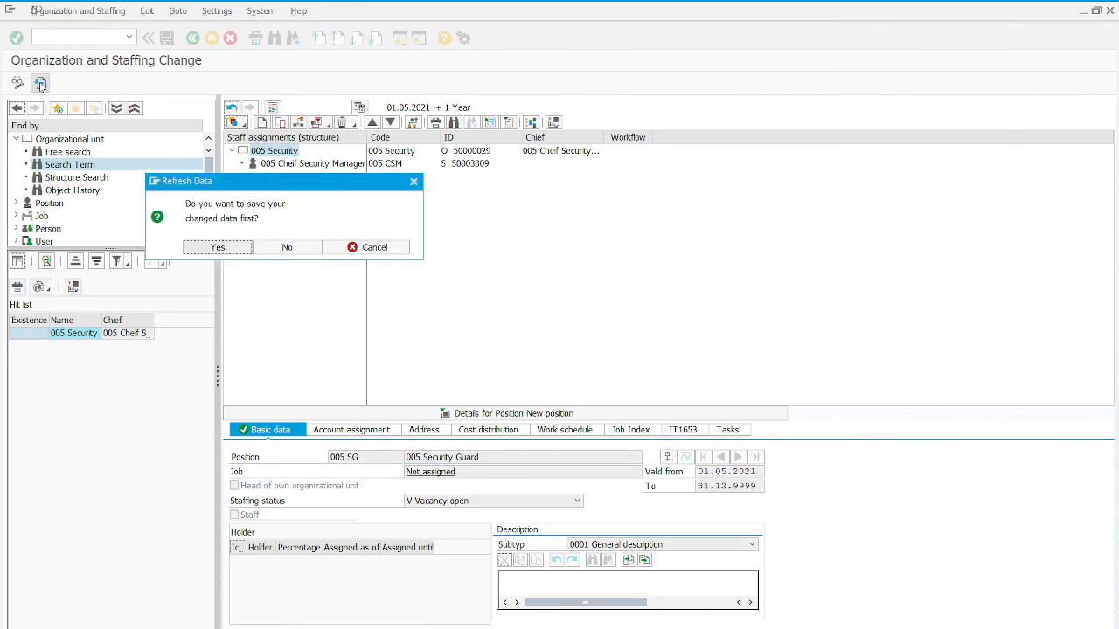
{"action": "left_click", "coordinate": [217, 248]}
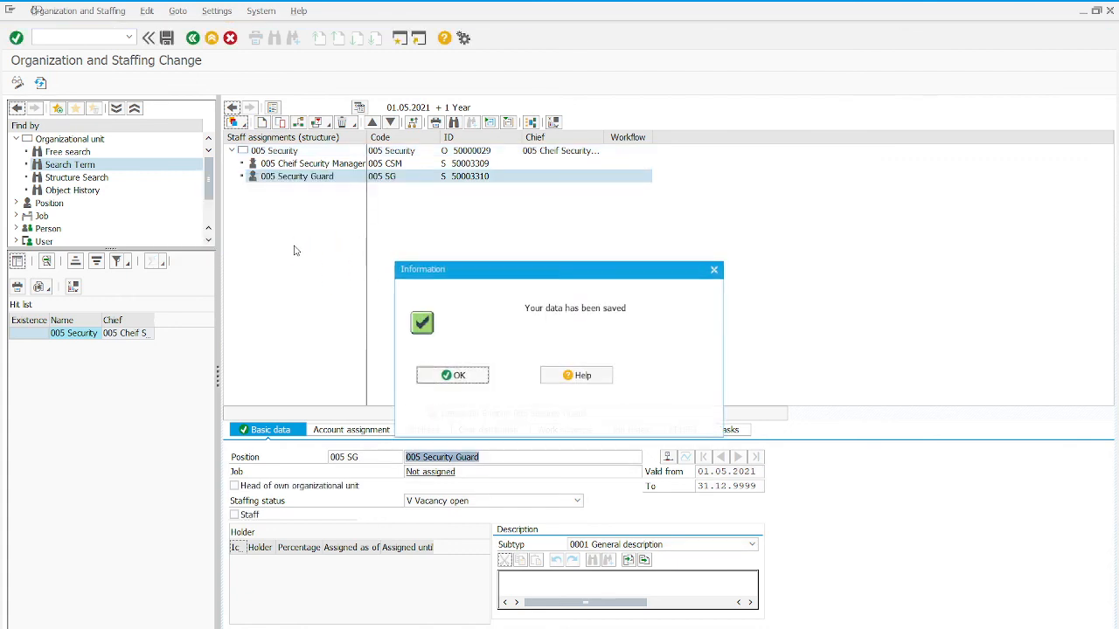
{"action": "left_click", "coordinate": [478, 378]}
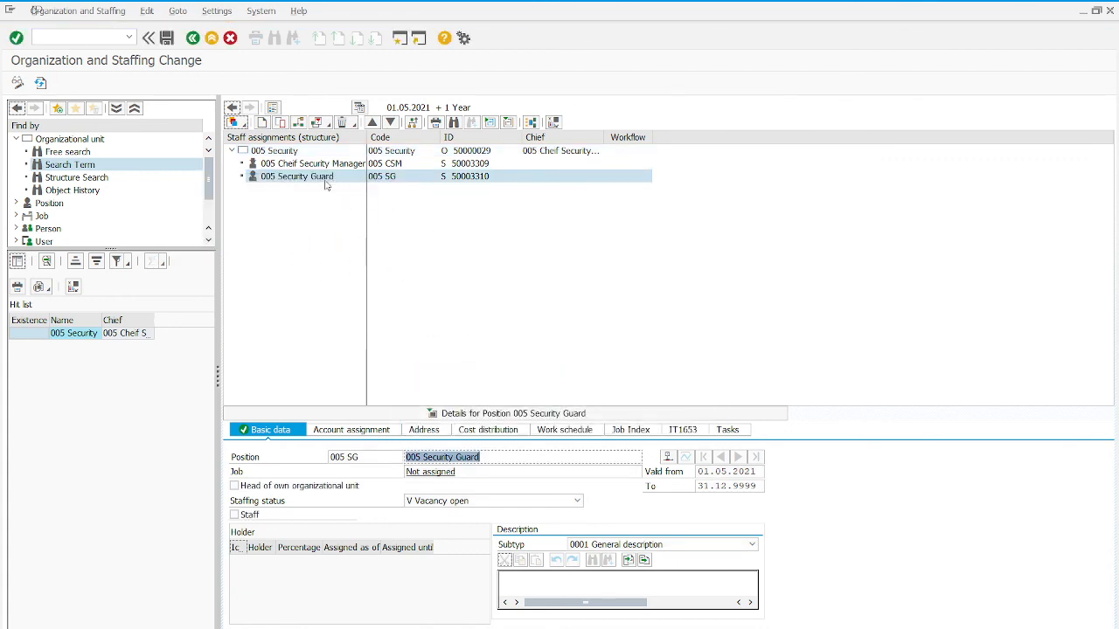
- Create a third position under the 005 Security organizational unit using the Incorporates Position relationship
{"action": "left_click", "coordinate": [268, 152]}
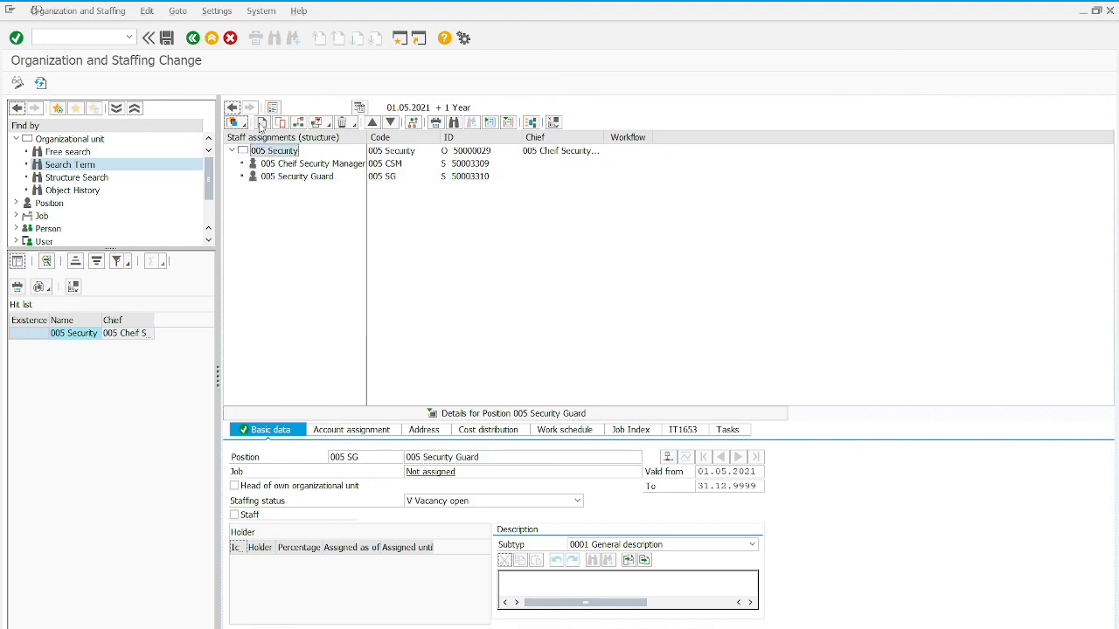
{"action": "left_click", "coordinate": [262, 122]}
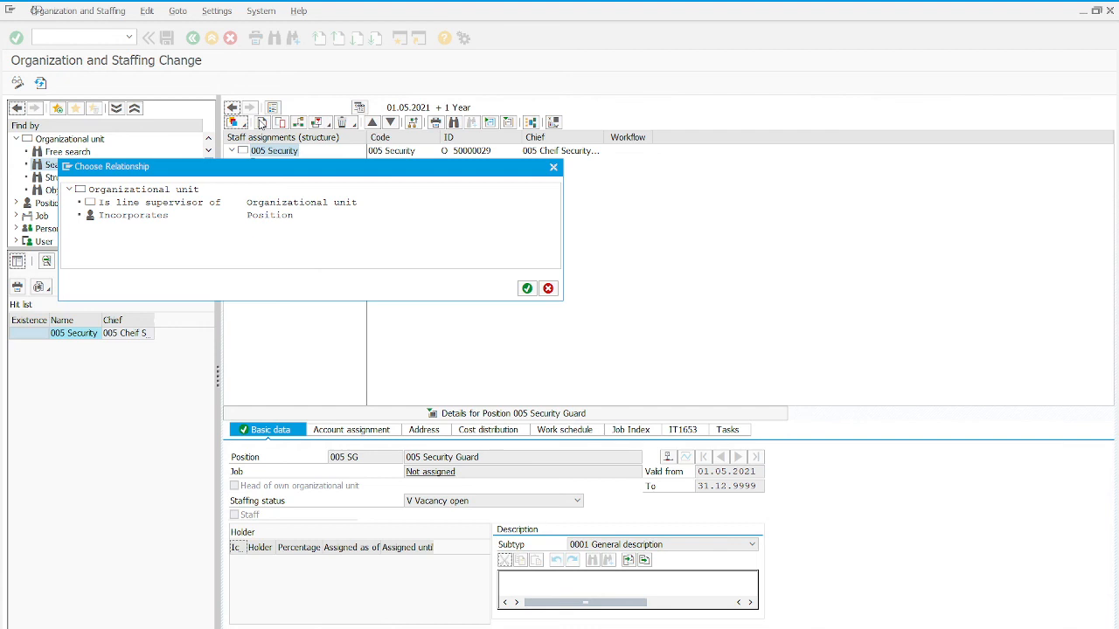
{"action": "left_click", "coordinate": [136, 218]}
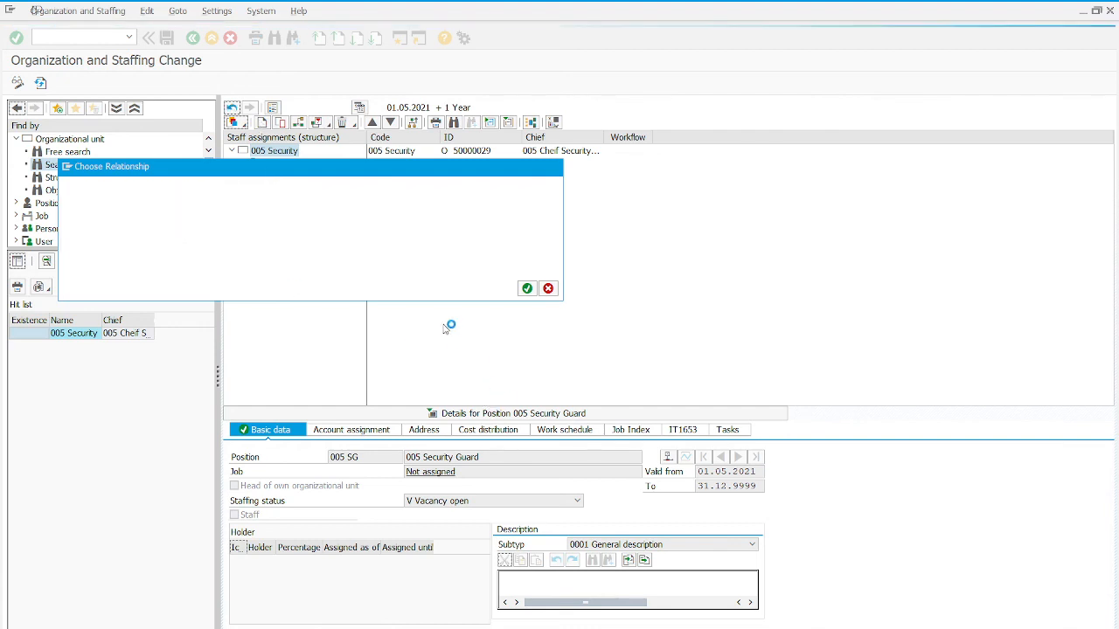
{"action": "key", "text": "shift+Tab"}
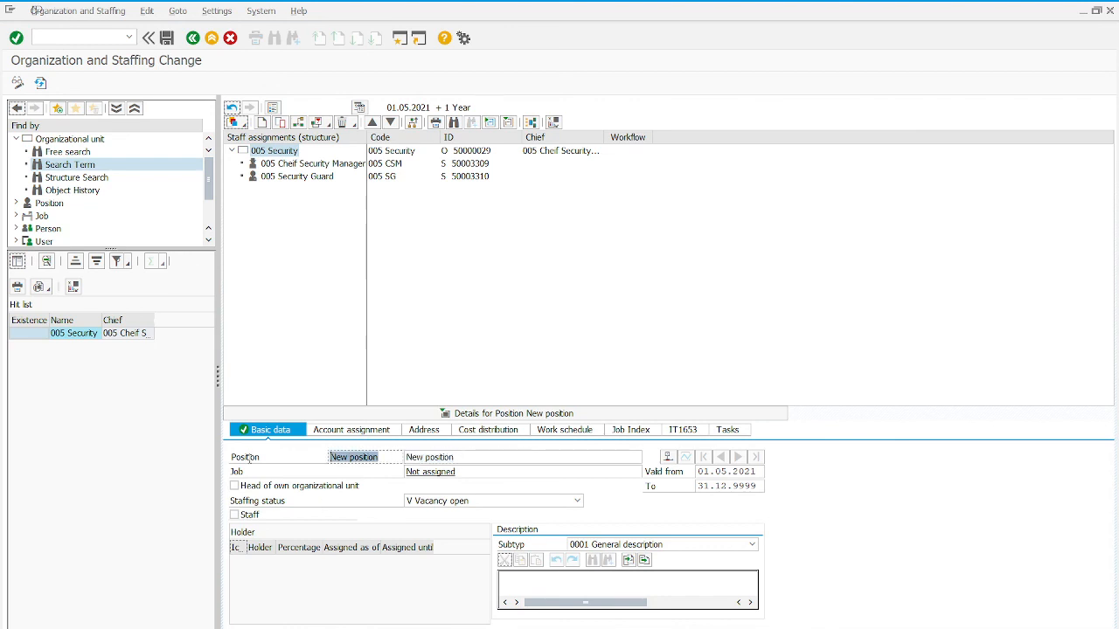
- Set the third position's abbreviation to 005 SM and its name to 005 Security Manager
{"action": "type", "text": "005"}
{"action": "key", "text": "Tab"}
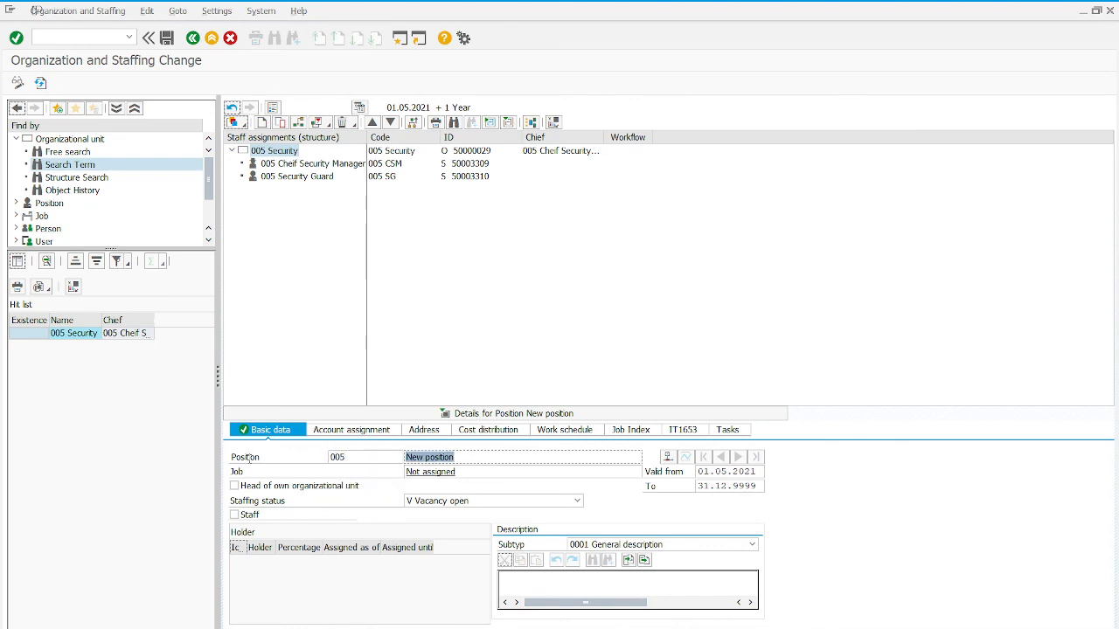
{"action": "left_click", "coordinate": [371, 461]}
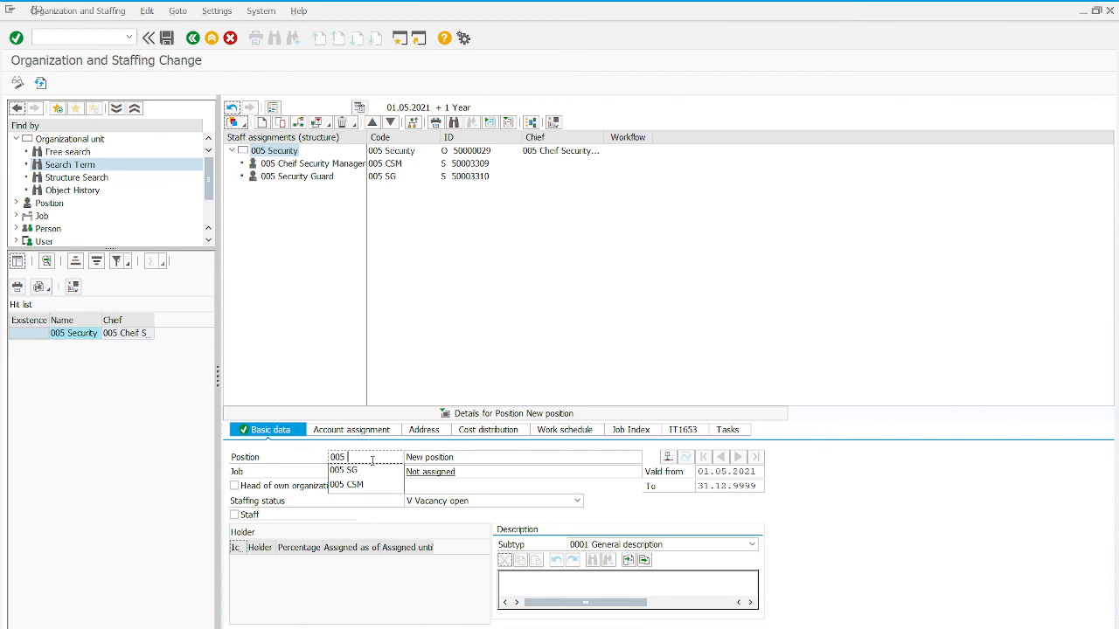
{"action": "type", "text": "SM"}
{"action": "key", "text": "Tab"}
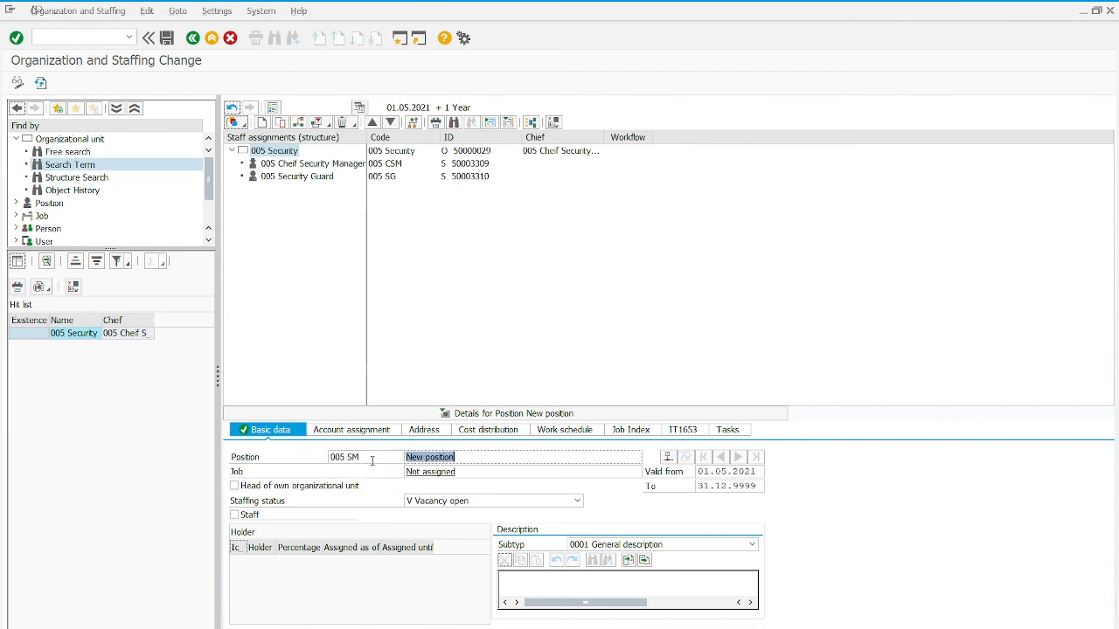
{"action": "type", "text": "005 Sec"}
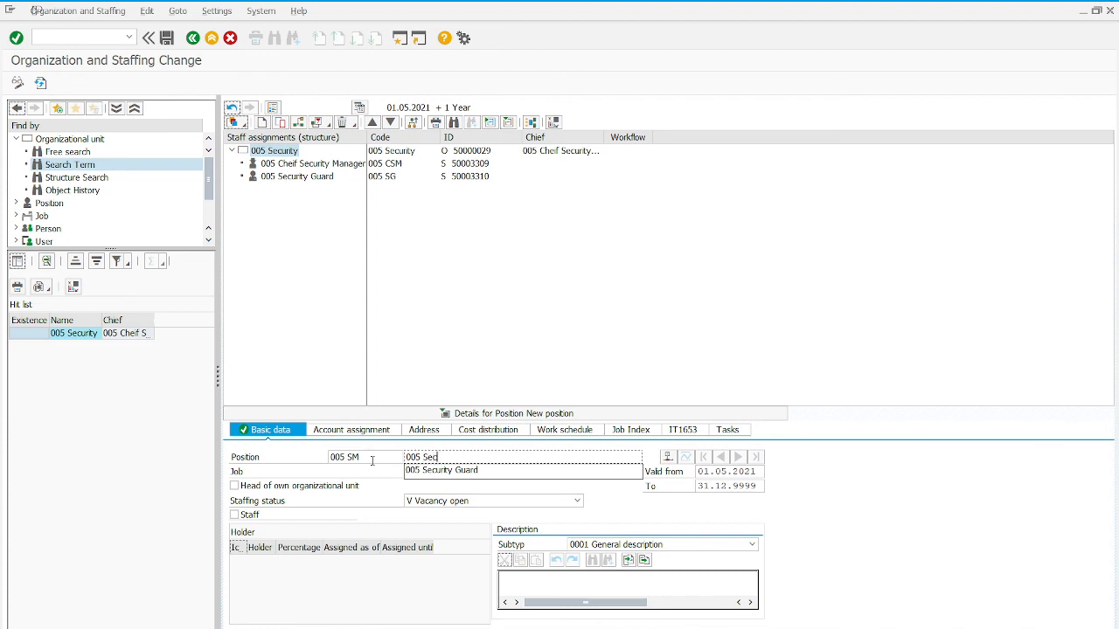
{"action": "type", "text": "urity Manager"}
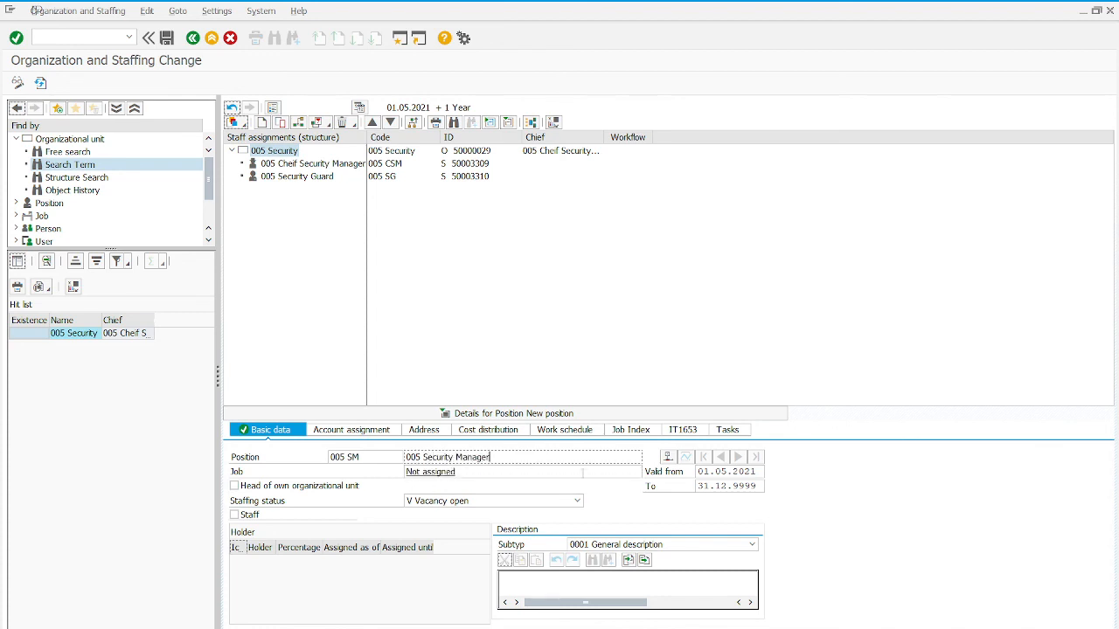
- Refresh the data with the 005 Security Manager position saved, and exit the Organization and Staffing transaction
{"action": "left_click", "coordinate": [15, 37]}
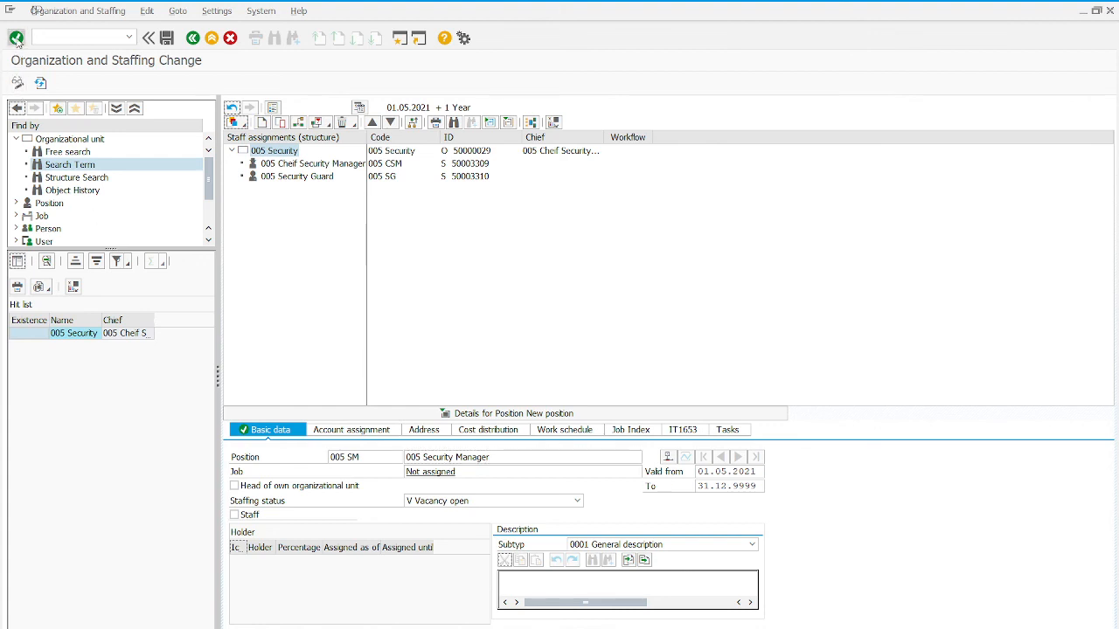
{"action": "left_click", "coordinate": [40, 83]}
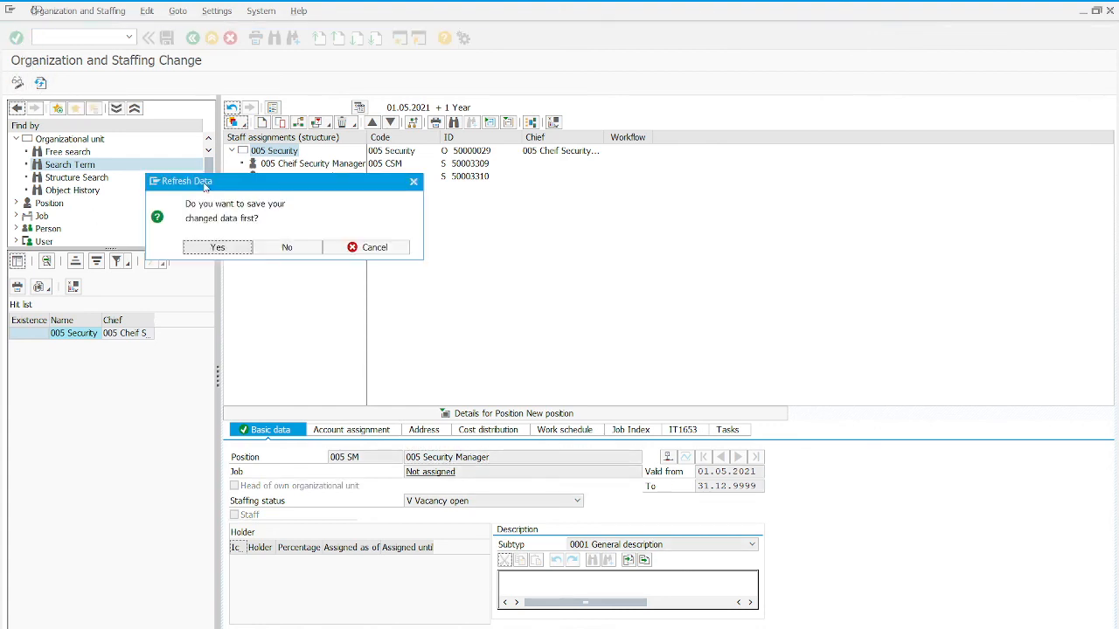
{"action": "left_click", "coordinate": [218, 250]}
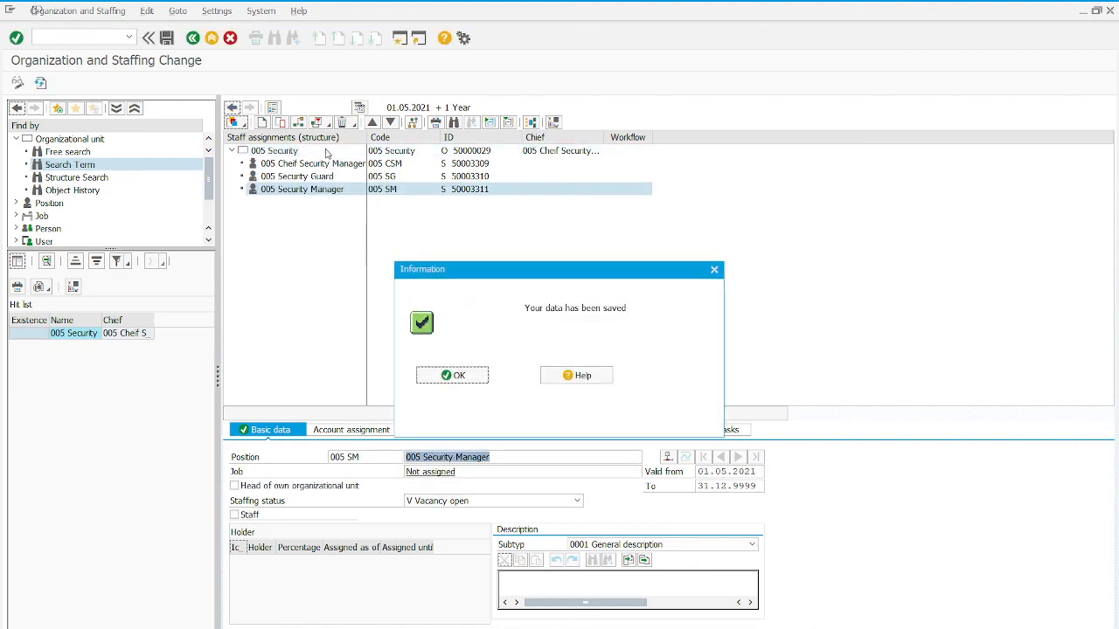
{"action": "left_click", "coordinate": [469, 378]}
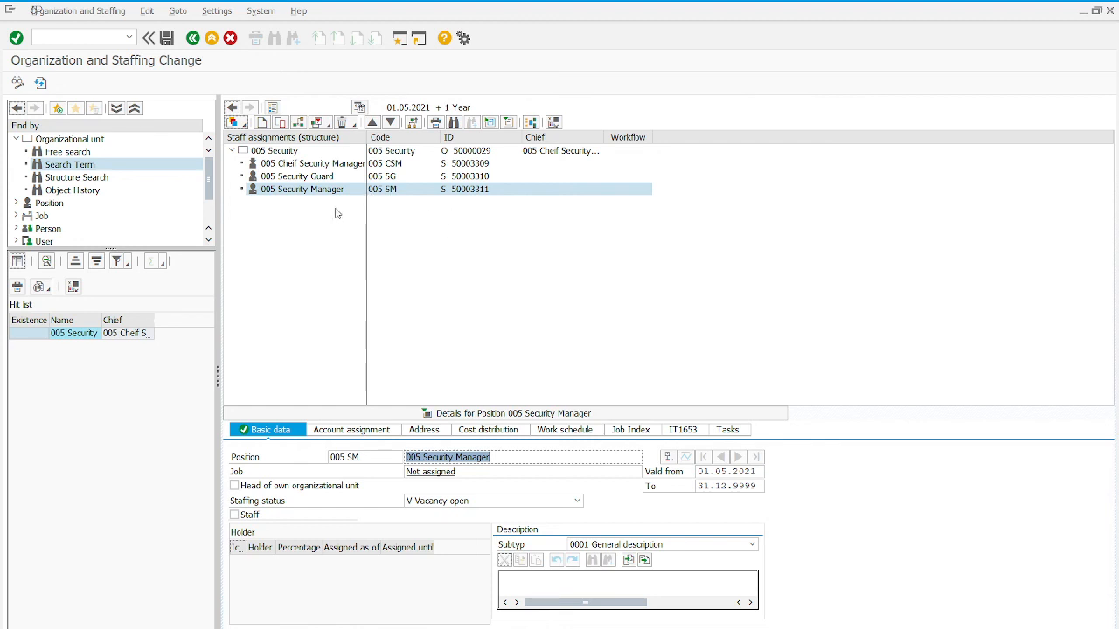
{"action": "left_click", "coordinate": [212, 38]}
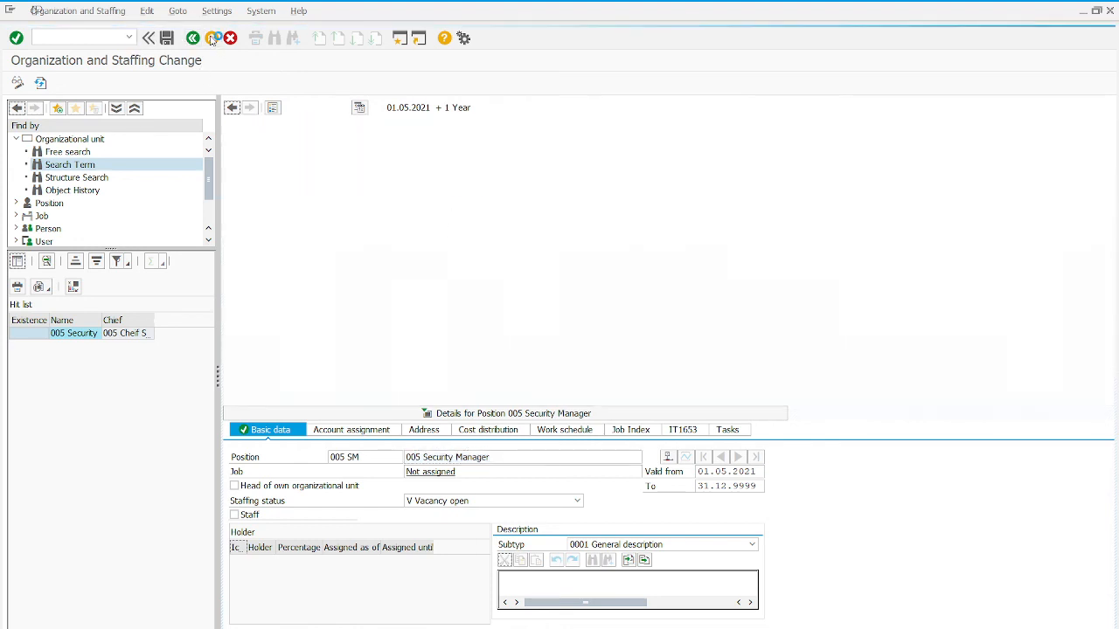